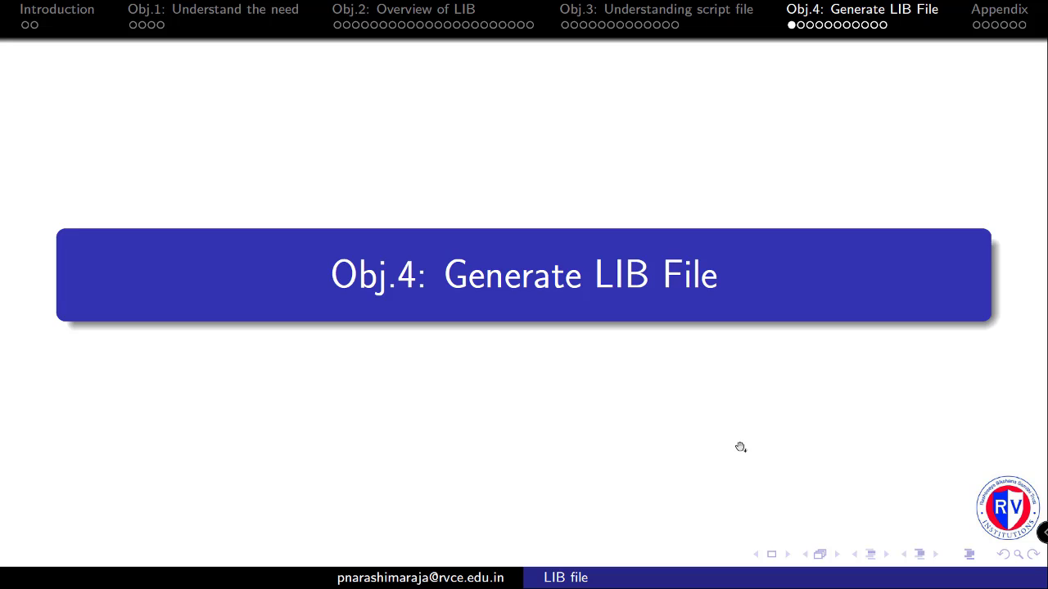
# Advance from the Obj.4 section title to the General Methodology - LIB generation slide
pyautogui.press('Right')
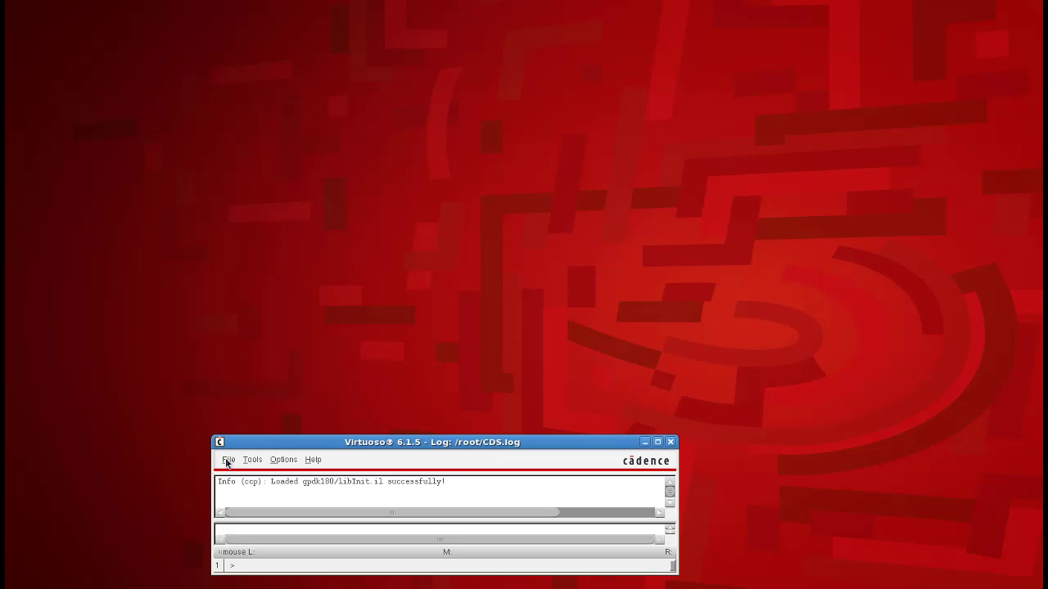
# Create a new schematic cellview named StdLib in the DICD library
pyautogui.click(228, 461)
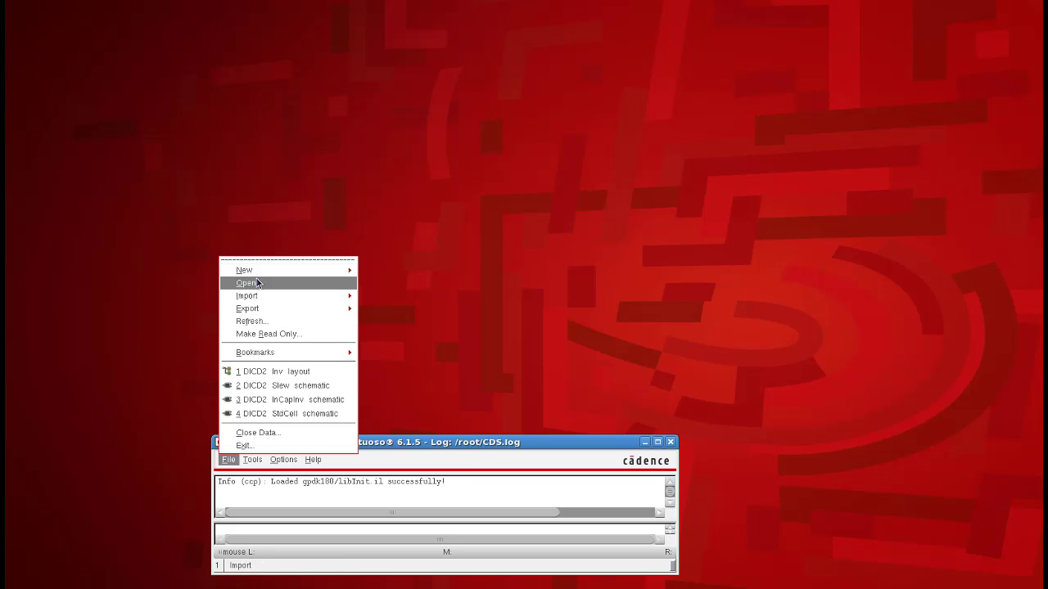
pyautogui.moveTo(258, 271)
pyautogui.click(383, 292)
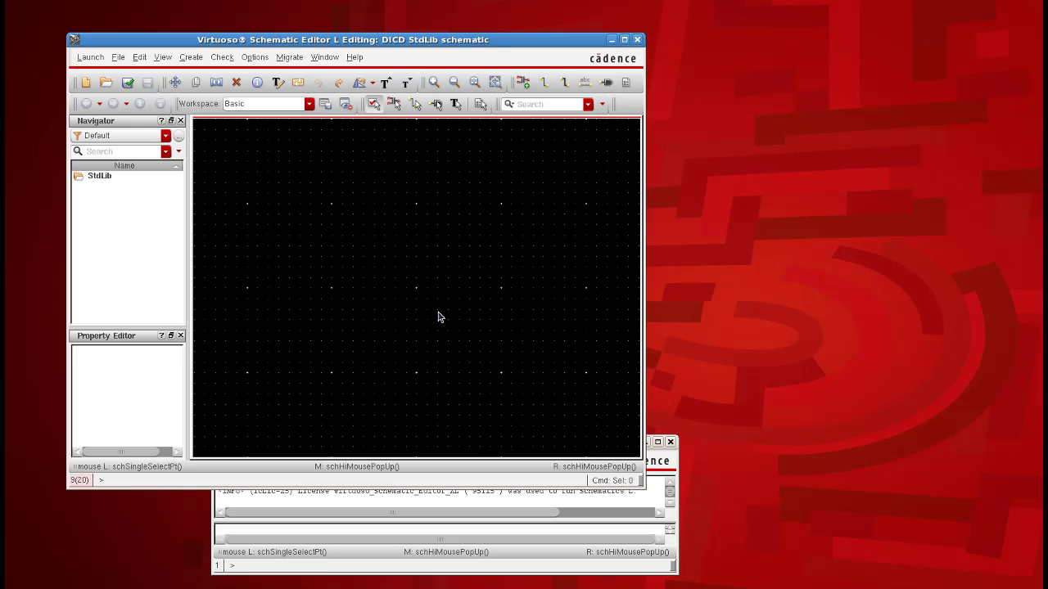
# Place DICD's DFFSR and INV1X1 cells as instances in the StdLib schematic
pyautogui.press('i')
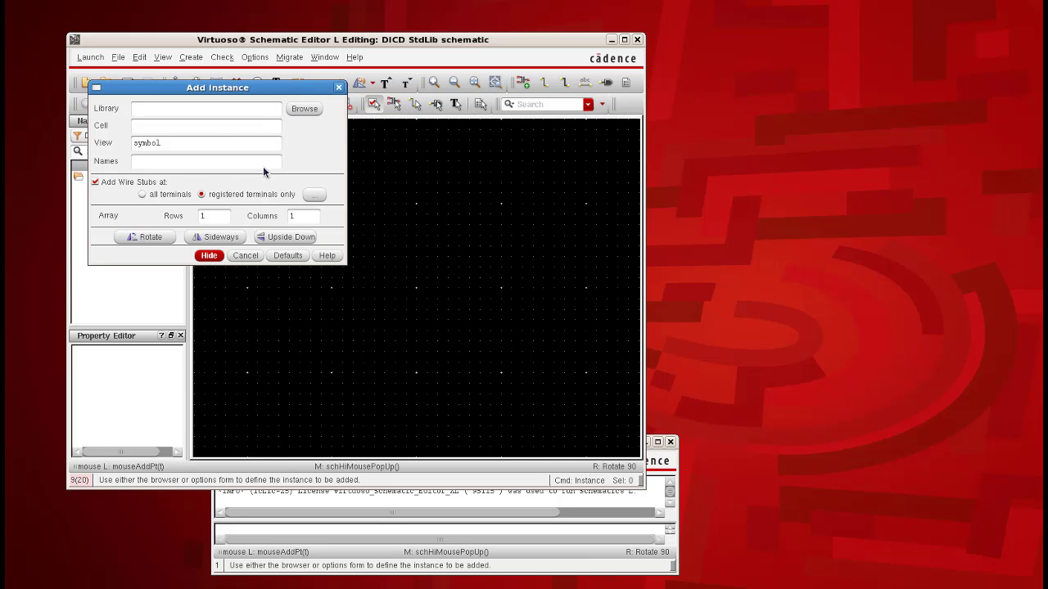
pyautogui.moveTo(150, 12); pyautogui.dragTo(289, 42)
pyautogui.click(59, 114)
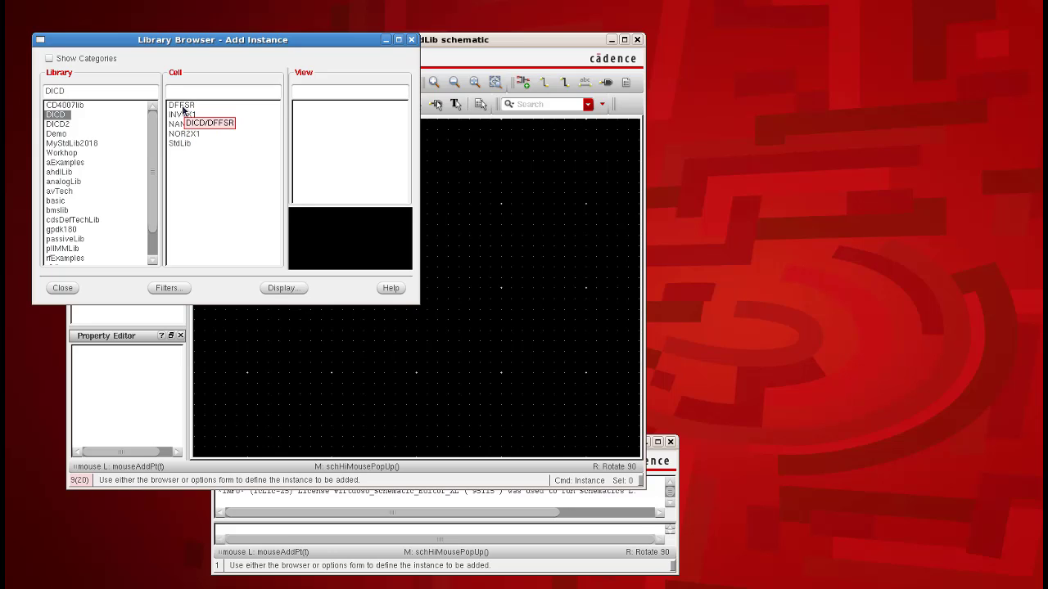
pyautogui.click(183, 108)
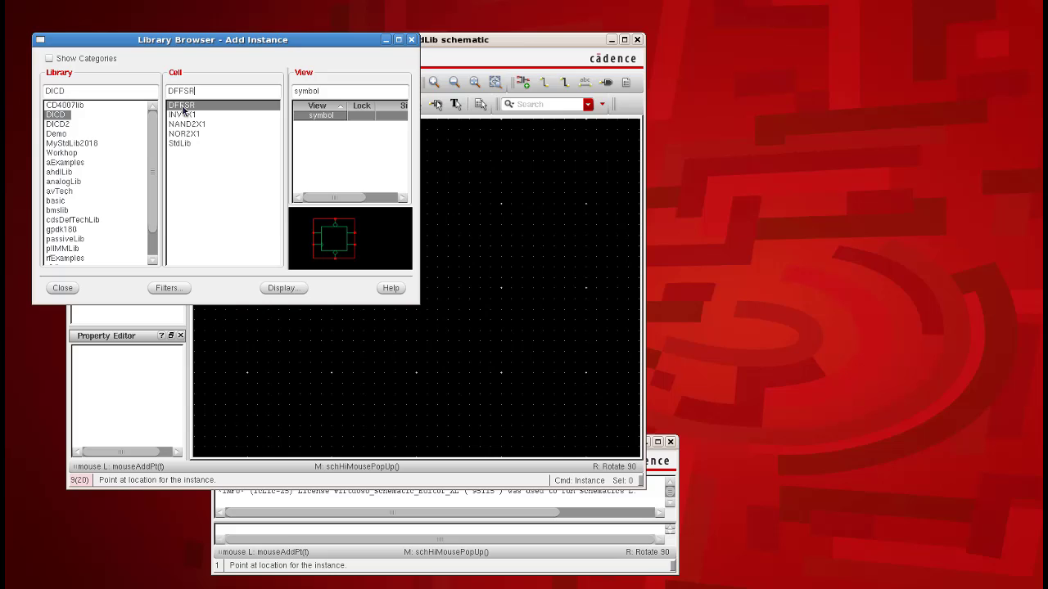
pyautogui.click(60, 287)
pyautogui.click(493, 241)
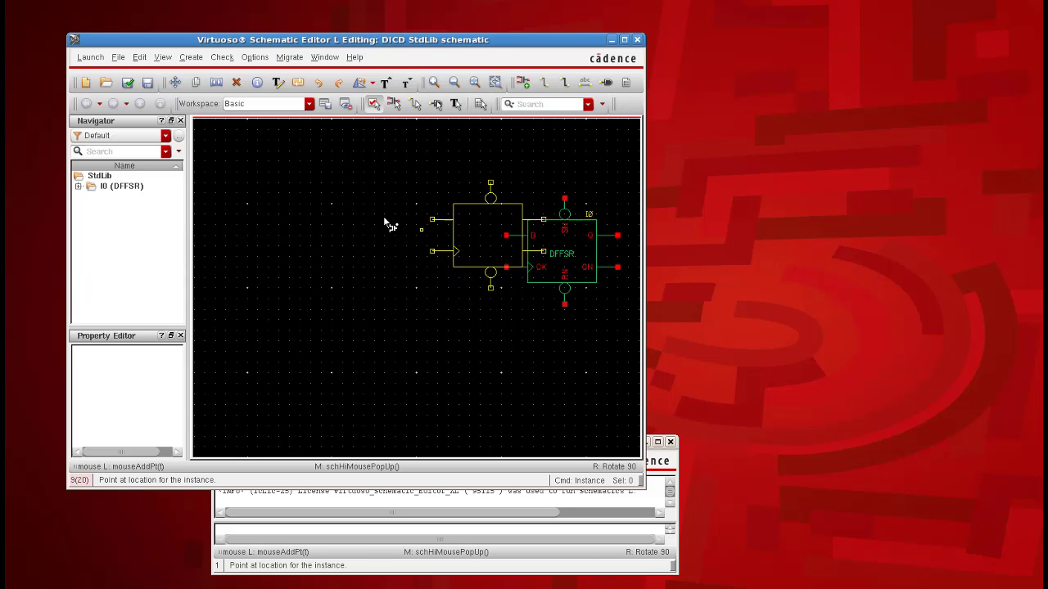
pyautogui.press('Escape')
pyautogui.press('i')
pyautogui.click(182, 114)
pyautogui.click(72, 290)
pyautogui.click(357, 182)
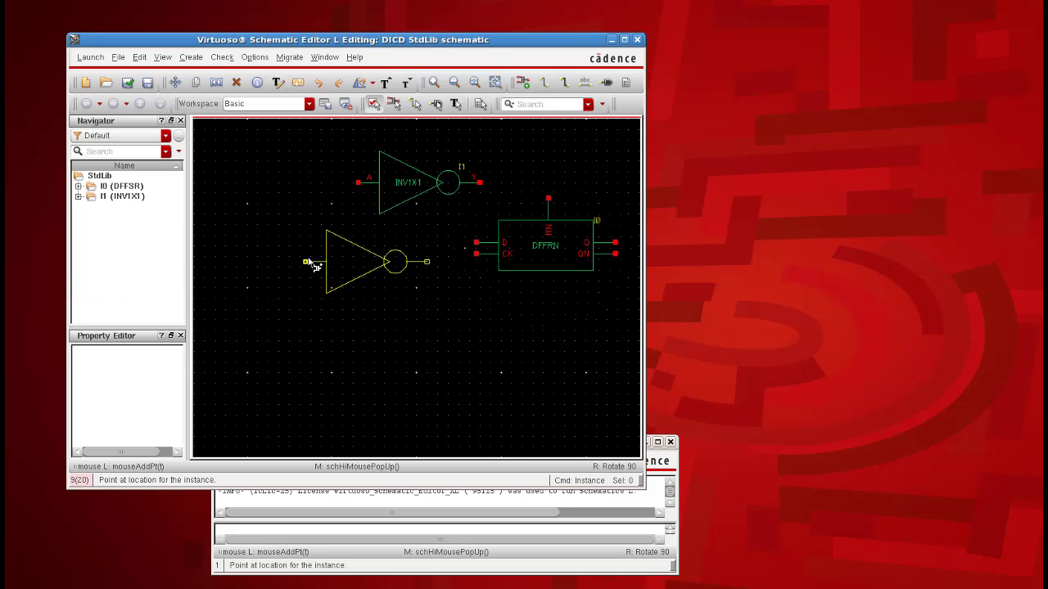
pyautogui.press('Escape')
# Place the NAND2X1 gate below the inverter and the NOR2X1 gate near the bottom
pyautogui.press('i')
pyautogui.click(182, 123)
pyautogui.click(72, 291)
pyautogui.click(388, 268)
pyautogui.press('Escape')
pyautogui.press('i')
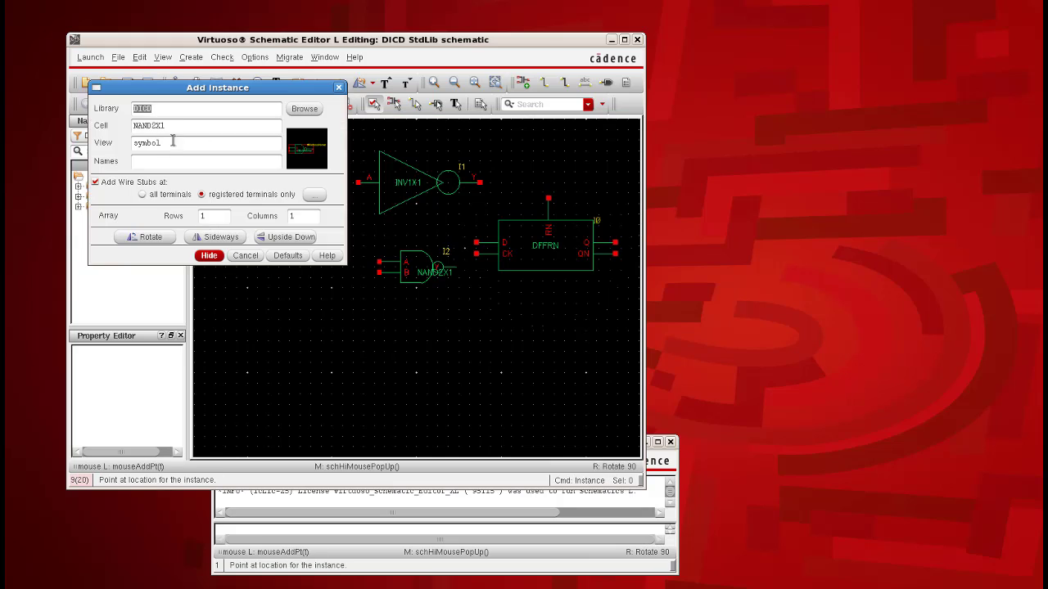
pyautogui.click(237, 134)
pyautogui.click(63, 288)
pyautogui.click(344, 368)
pyautogui.press('Escape')
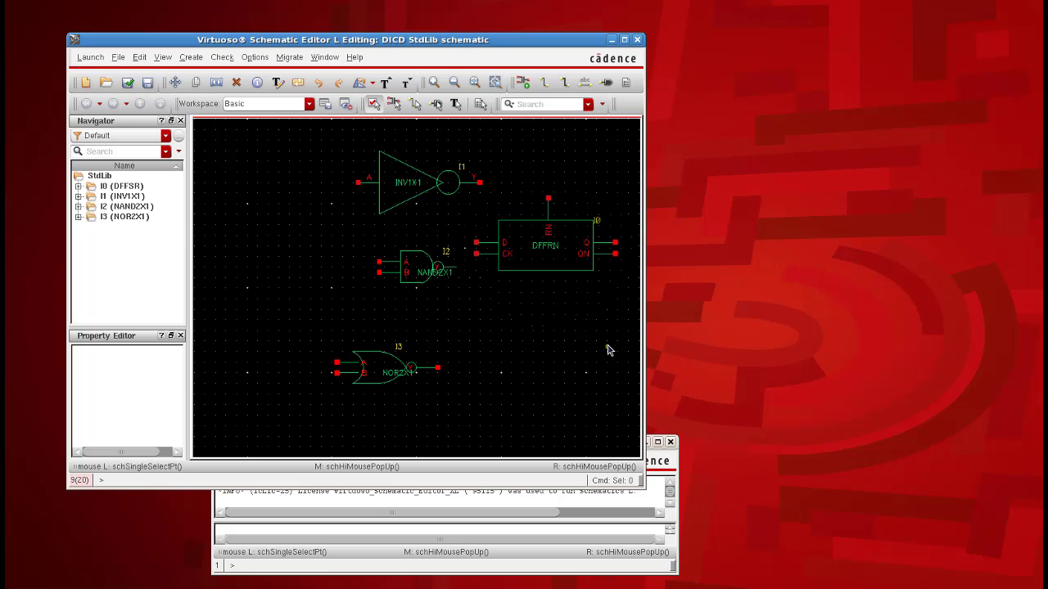
# Check and save StdLib (0 errors, 14 warnings), then launch ADE L
pyautogui.click(126, 85)
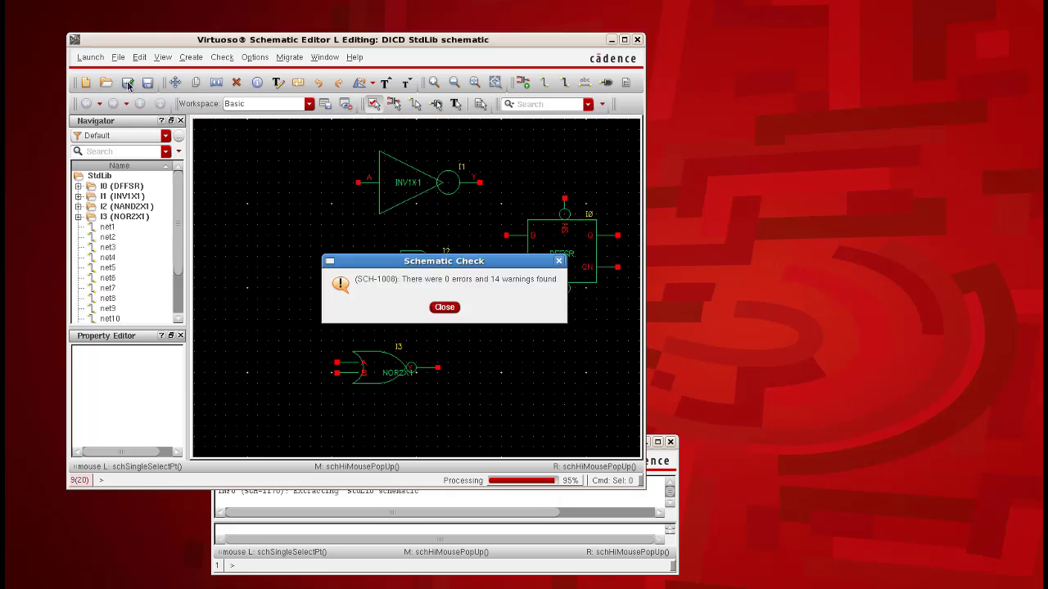
pyautogui.click(444, 308)
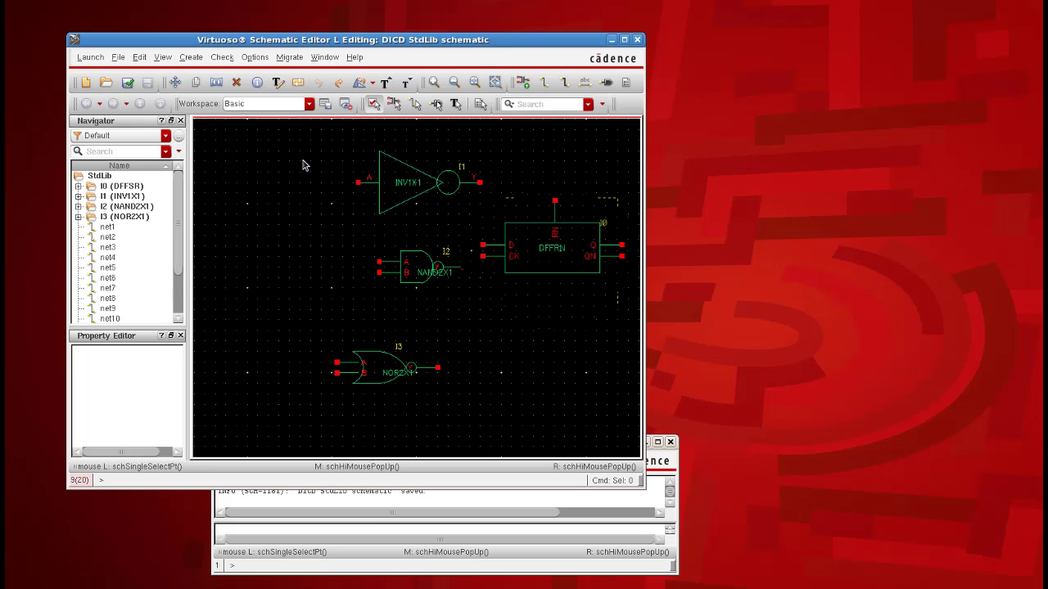
pyautogui.click(91, 57)
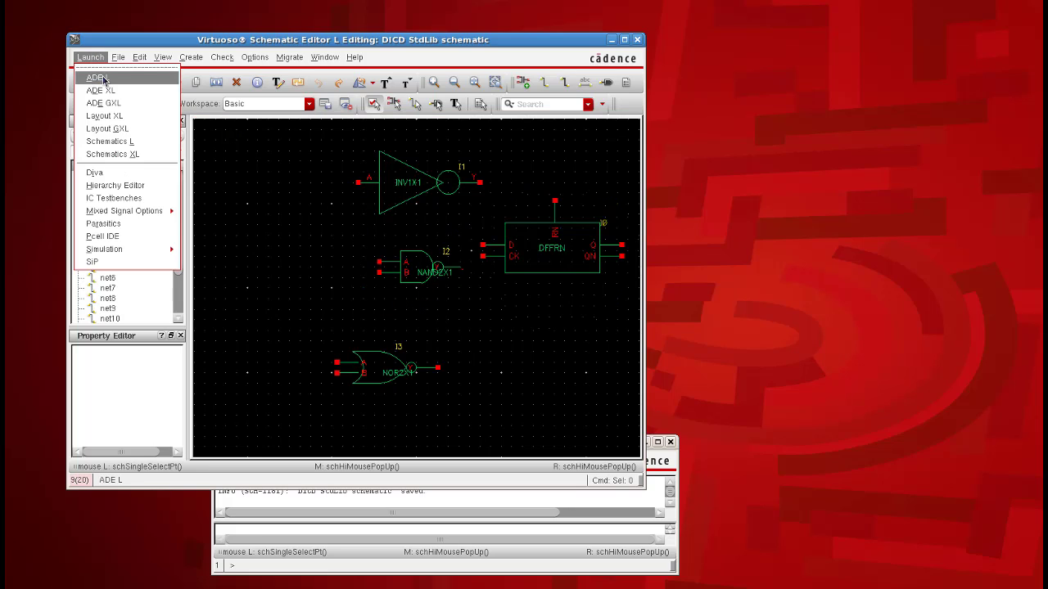
pyautogui.click(97, 77)
pyautogui.moveTo(86, 197); pyautogui.dragTo(383, 94)
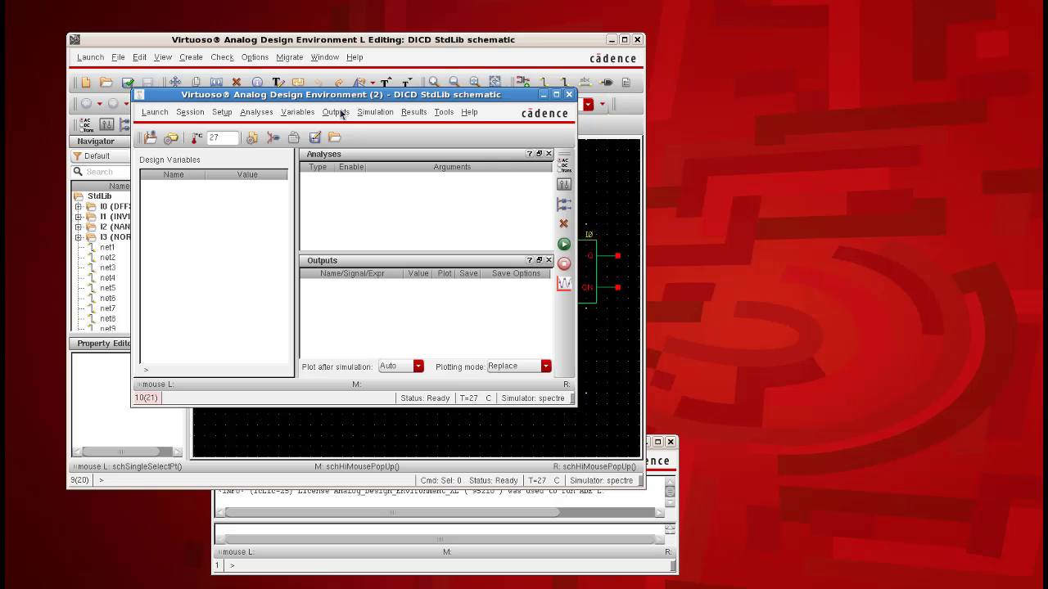
# In Environment Options, add av_extracted to the front of the Switch View List, before spectre
pyautogui.click(543, 94)
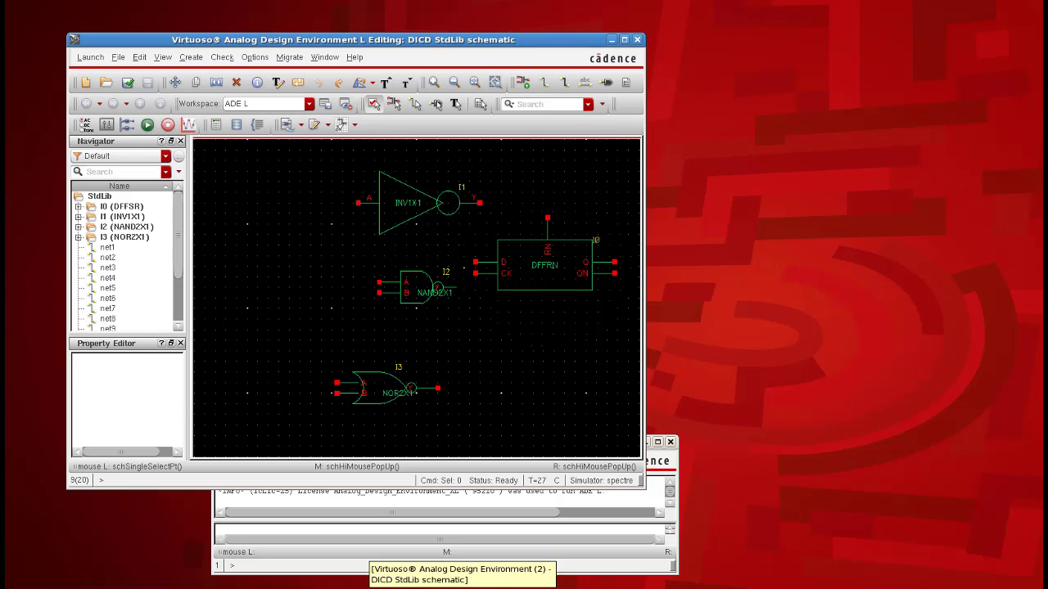
pyautogui.click(442, 586)
pyautogui.click(222, 112)
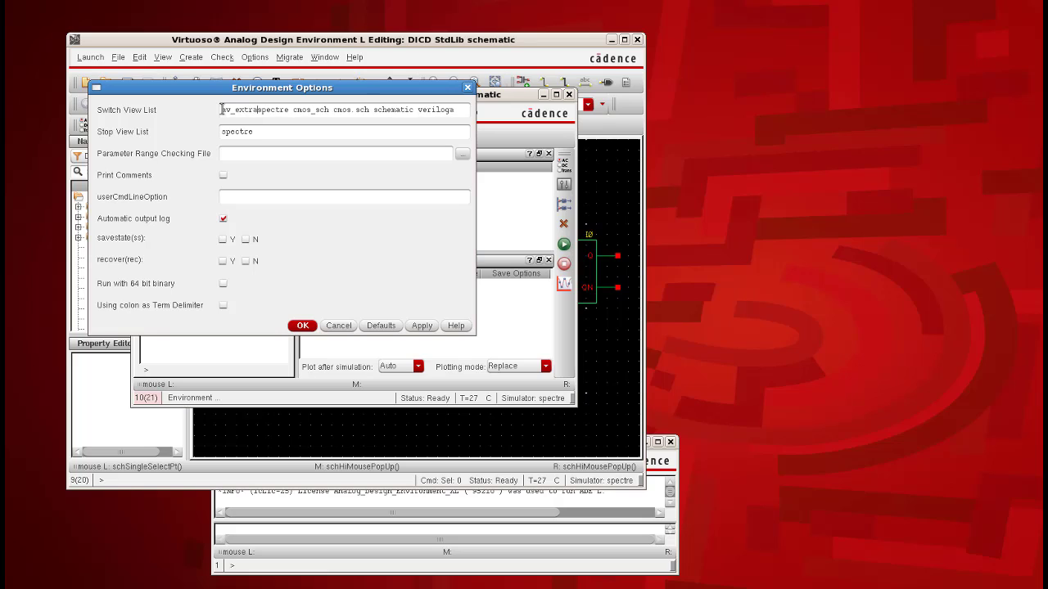
pyautogui.write('ted')
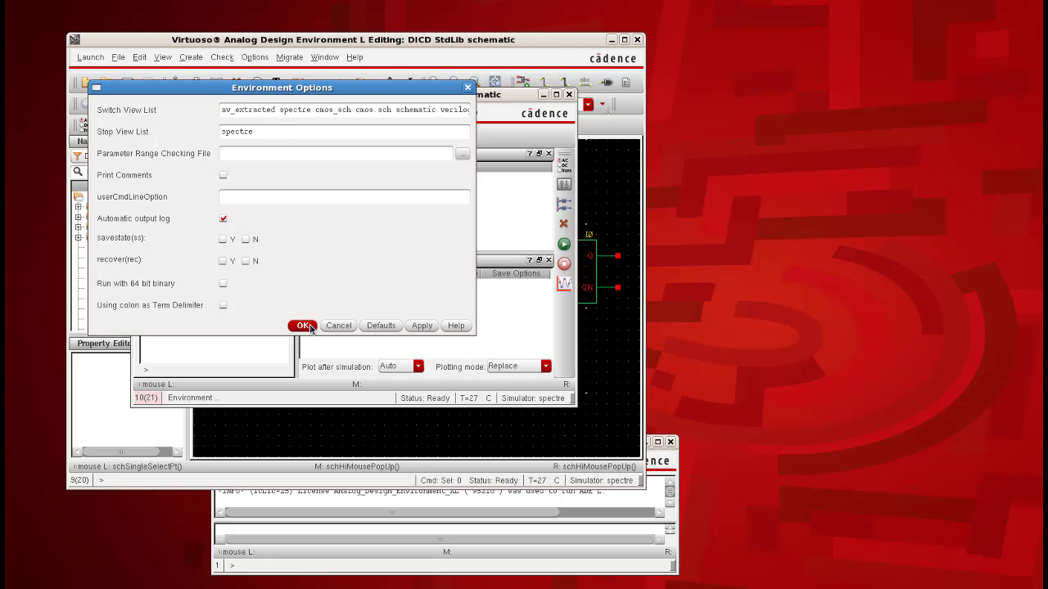
pyautogui.click(303, 325)
pyautogui.moveTo(506, 99); pyautogui.dragTo(528, 127)
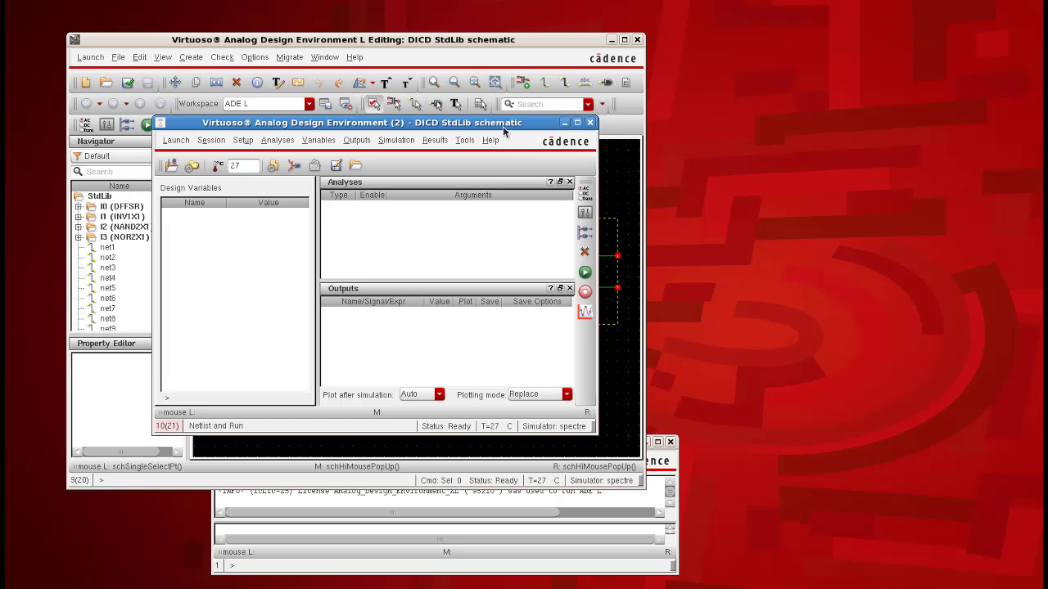
# Create the netlist for the StdLib schematic and center its window
pyautogui.click(394, 143)
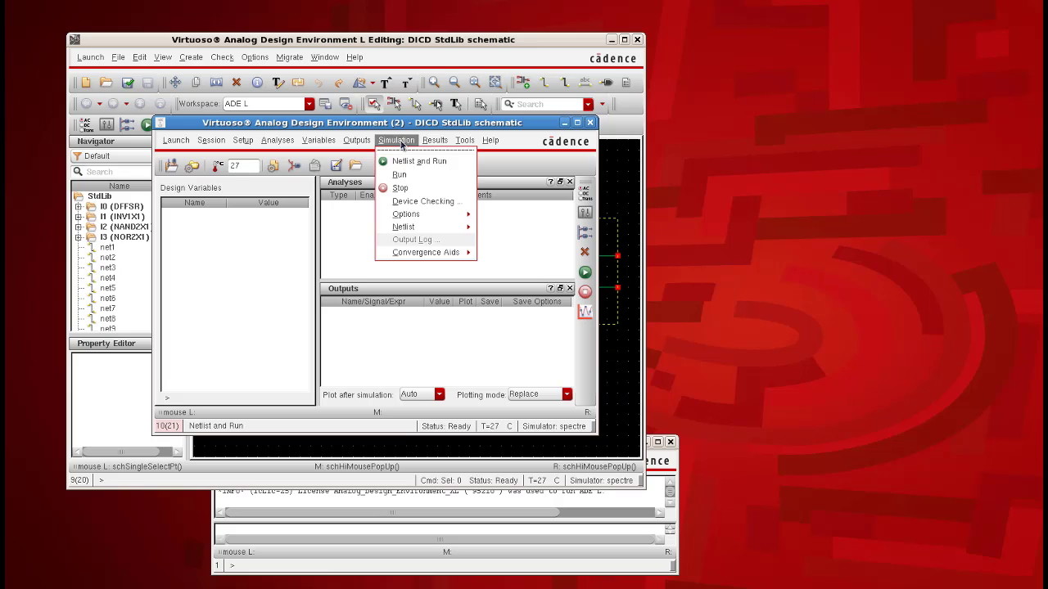
pyautogui.moveTo(413, 233)
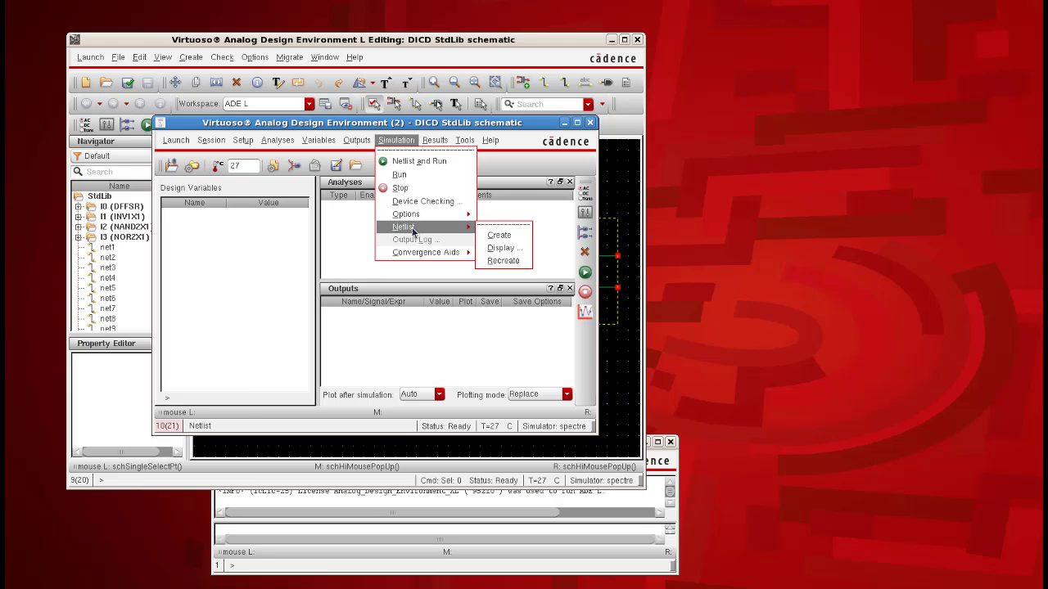
pyautogui.click(513, 236)
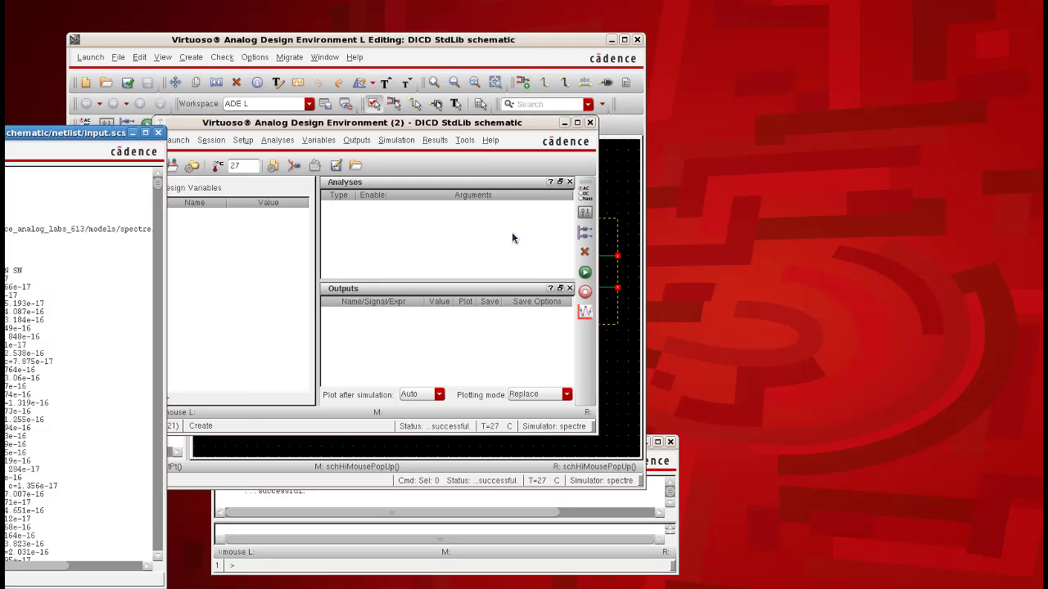
pyautogui.moveTo(64, 135); pyautogui.dragTo(476, 60)
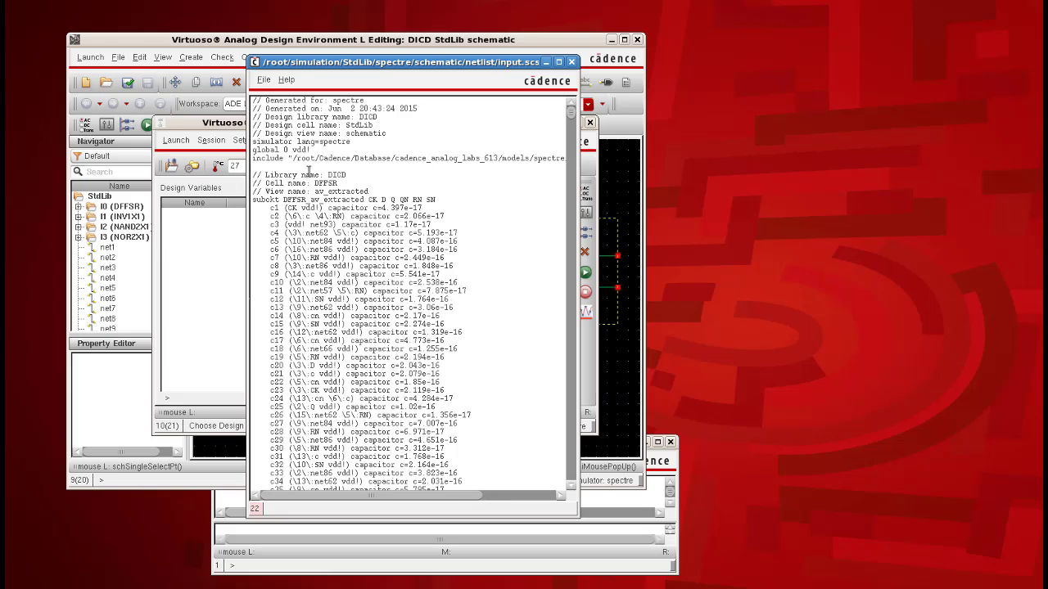
# Review the input.scs netlist, highlighting the DFFSR cell and av_extracted view names
pyautogui.scroll(-1, 313, 171)
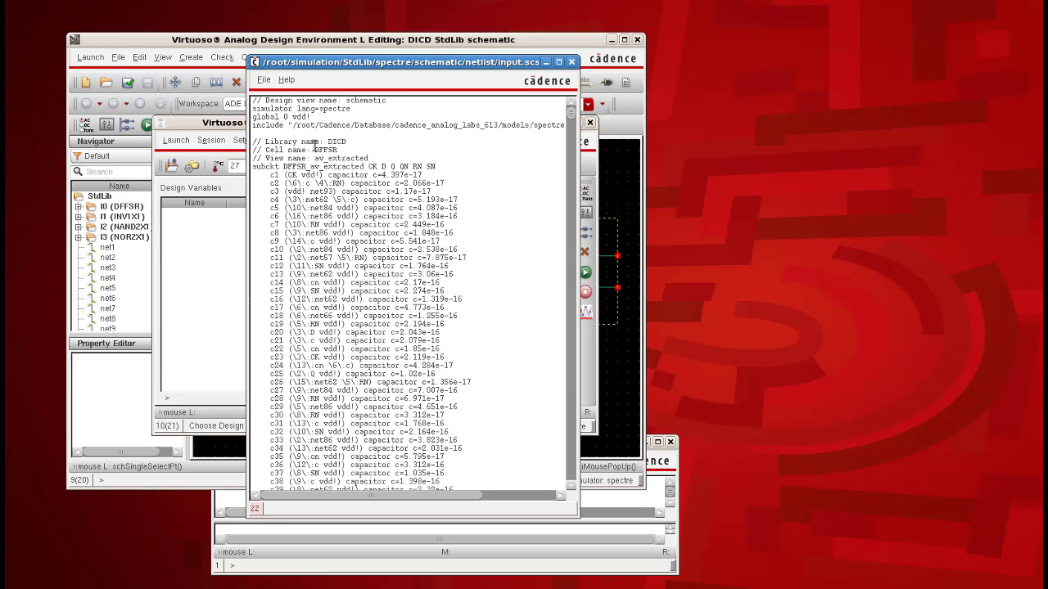
pyautogui.moveTo(312, 150); pyautogui.dragTo(342, 150)
pyautogui.click(359, 159)
pyautogui.doubleClick(358, 159)
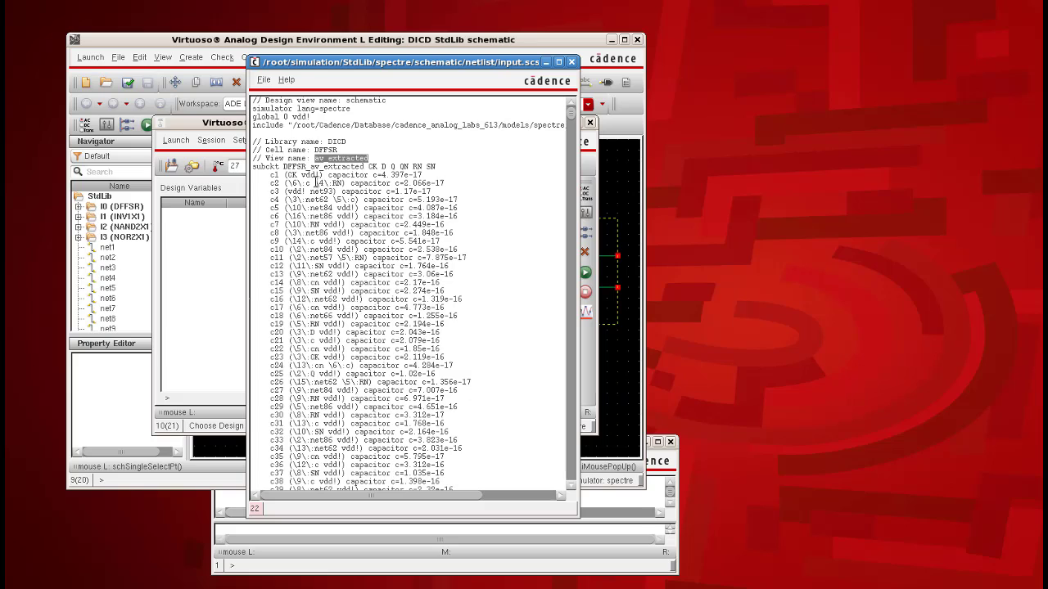
pyautogui.scroll(2, 316, 182)
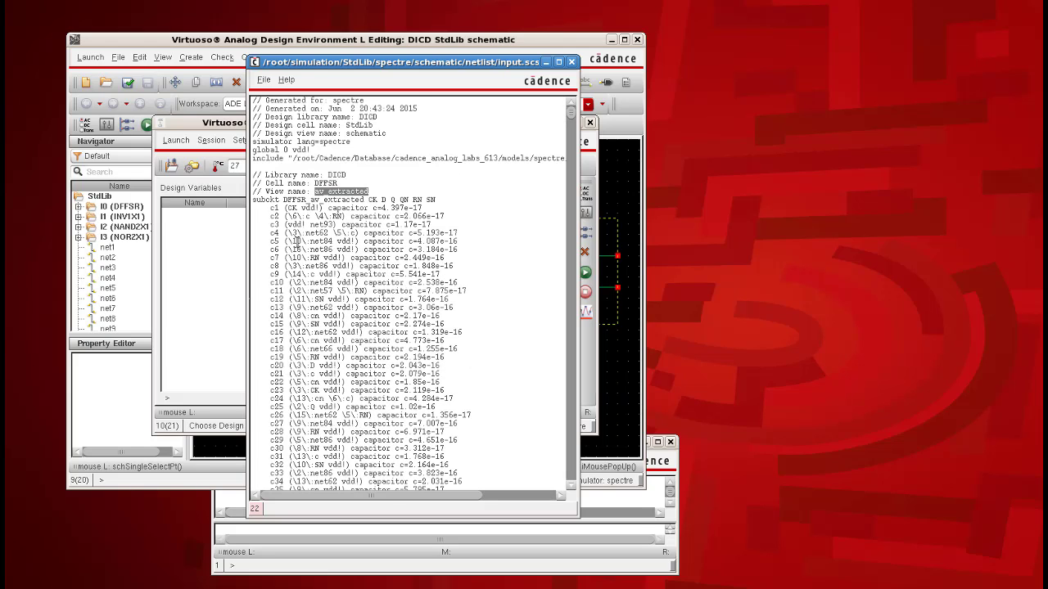
pyautogui.scroll(-4, 297, 238)
pyautogui.scroll(-20, 296, 239)
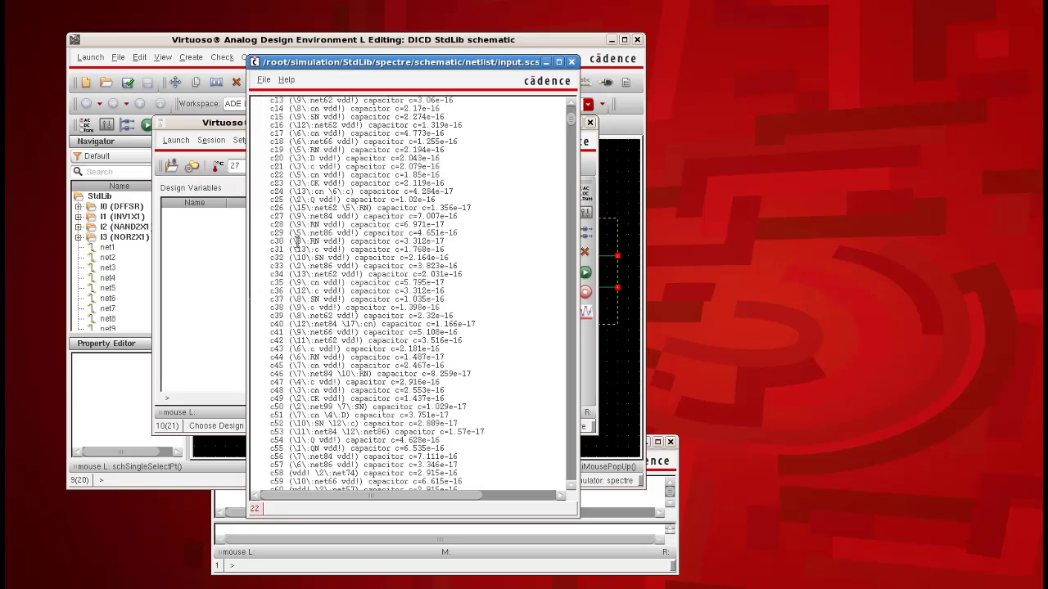
pyautogui.scroll(20, 301, 260)
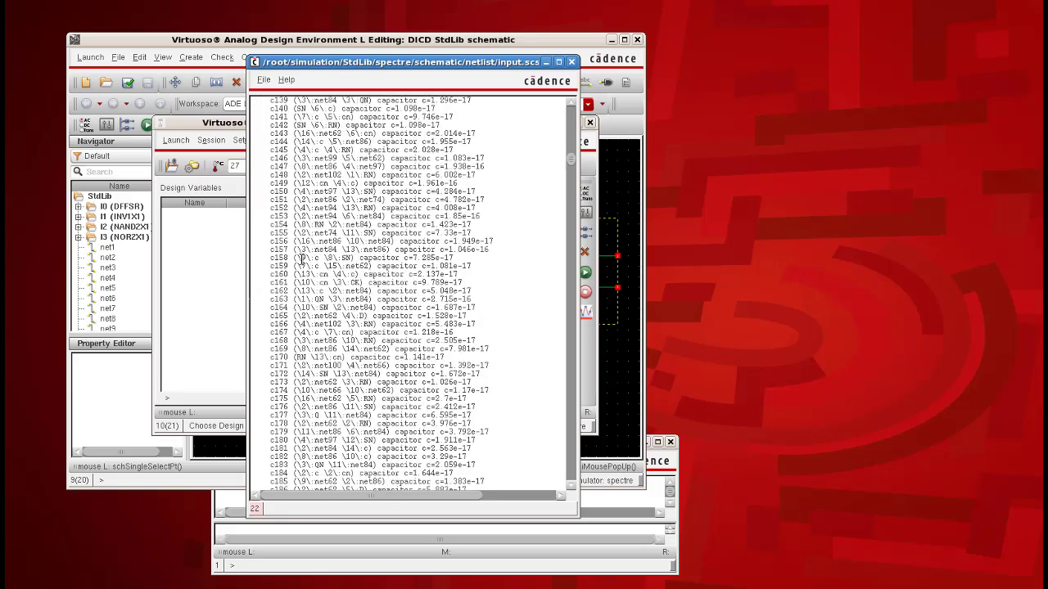
pyautogui.scroll(5, 300, 260)
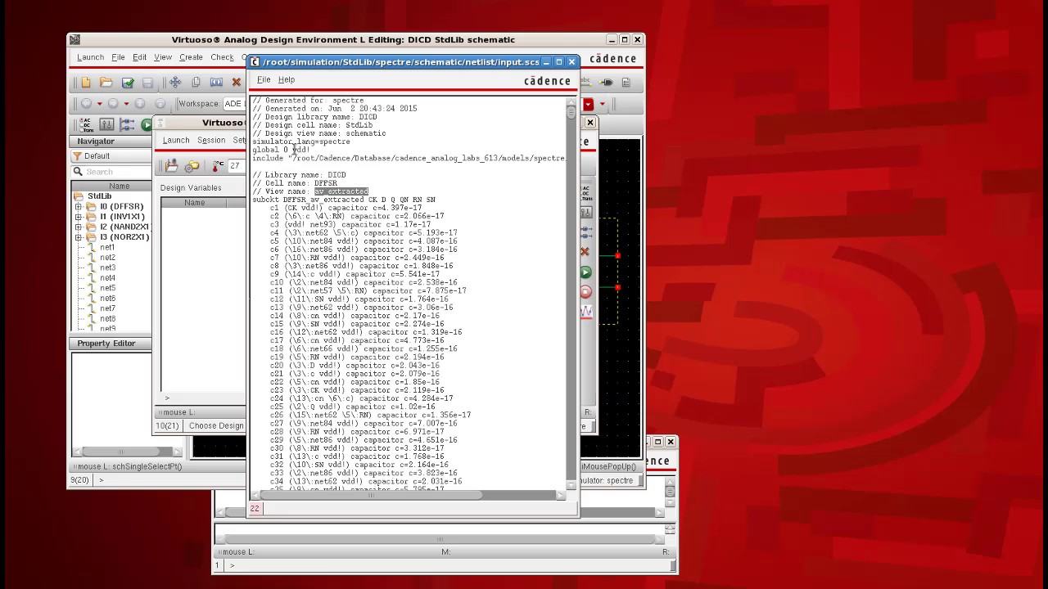
pyautogui.scroll(-20, 284, 147)
pyautogui.scroll(-20, 349, 226)
pyautogui.scroll(20, 350, 225)
pyautogui.scroll(-20, 350, 225)
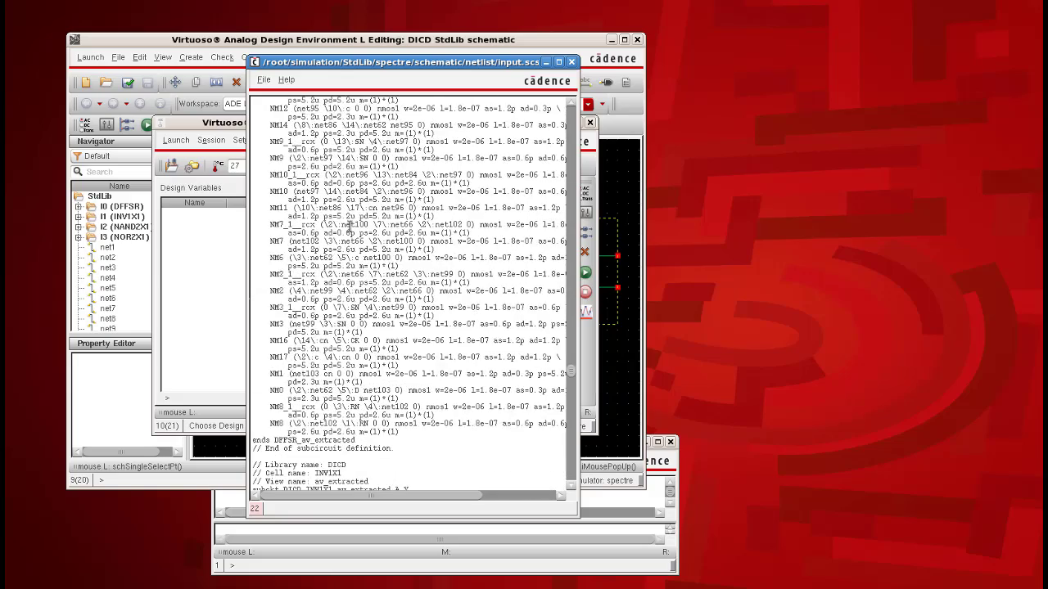
pyautogui.scroll(-7, 350, 225)
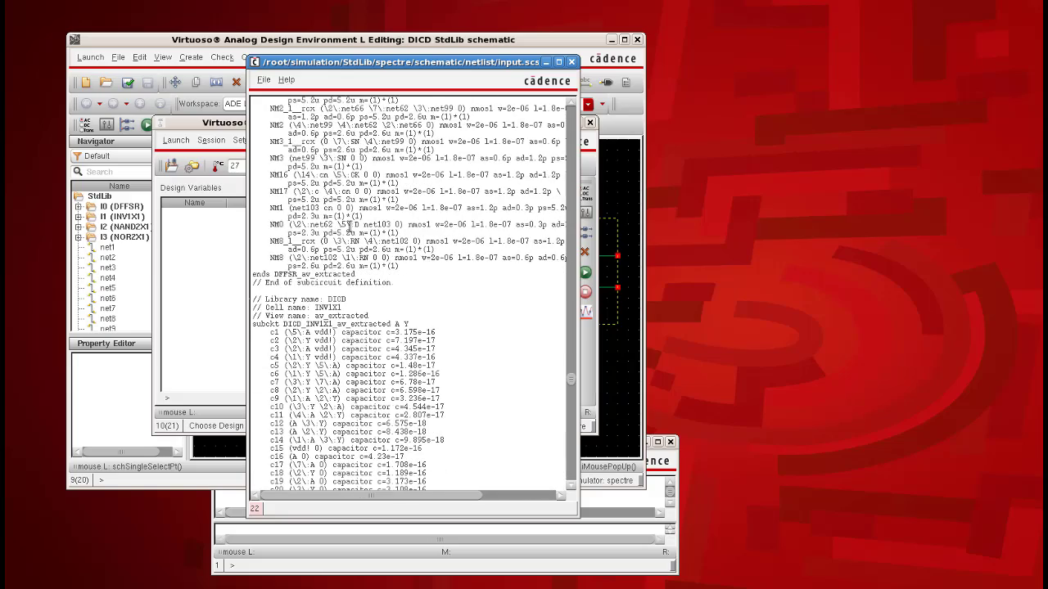
pyautogui.scroll(-5, 350, 225)
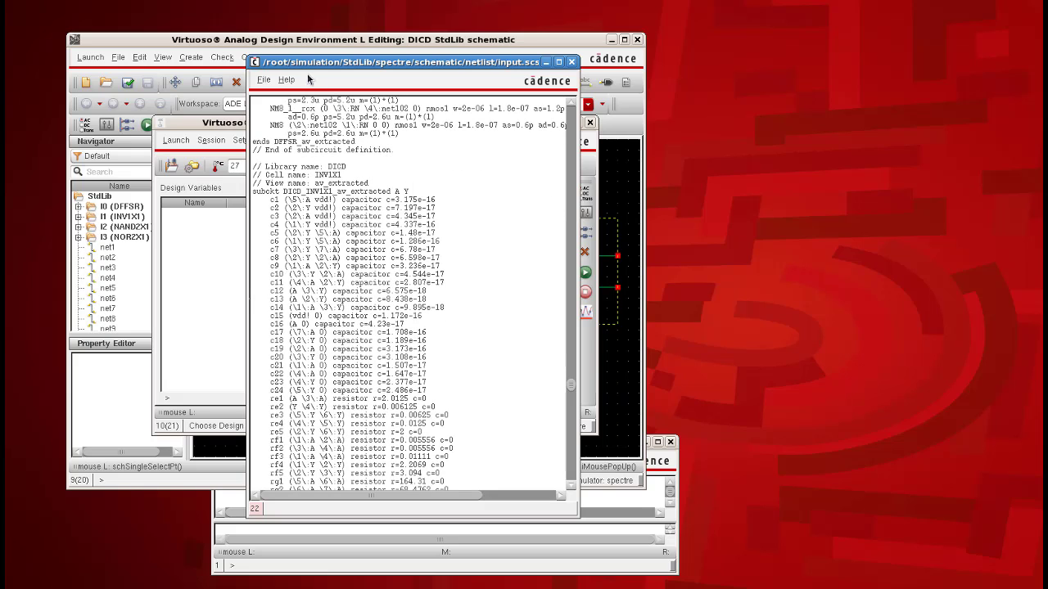
# Save the netlist as dut.scs in /root/Cadence/Database/cadence_analog_labs_613
pyautogui.click(263, 80)
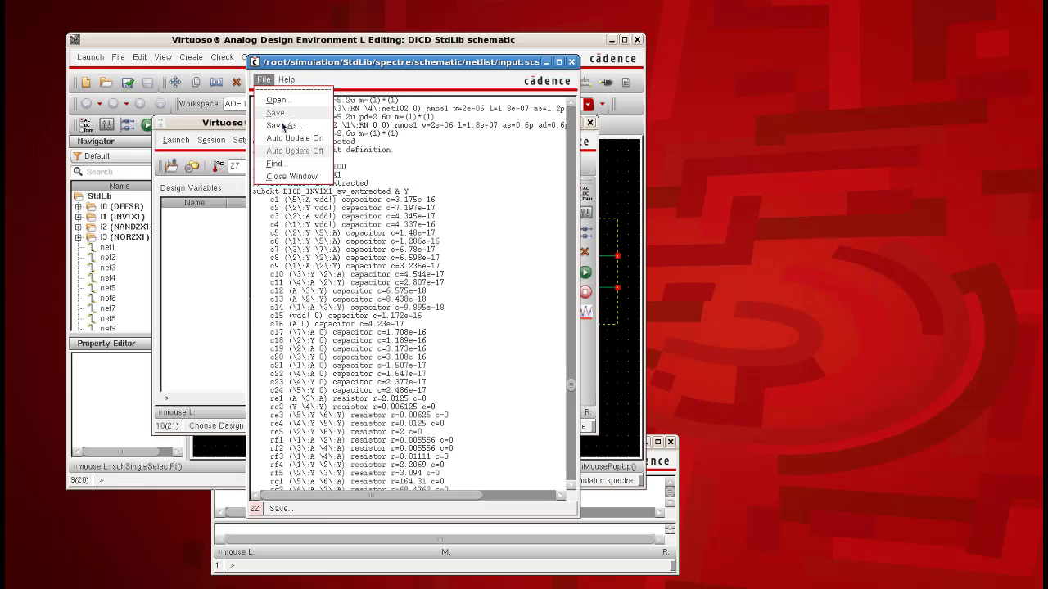
pyautogui.click(283, 129)
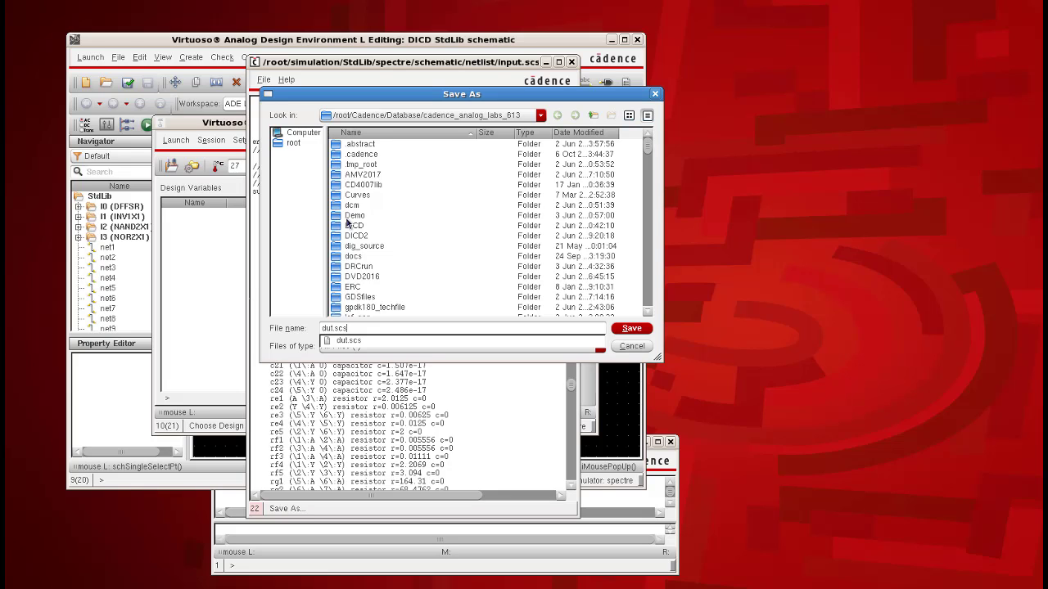
pyautogui.press('Return')
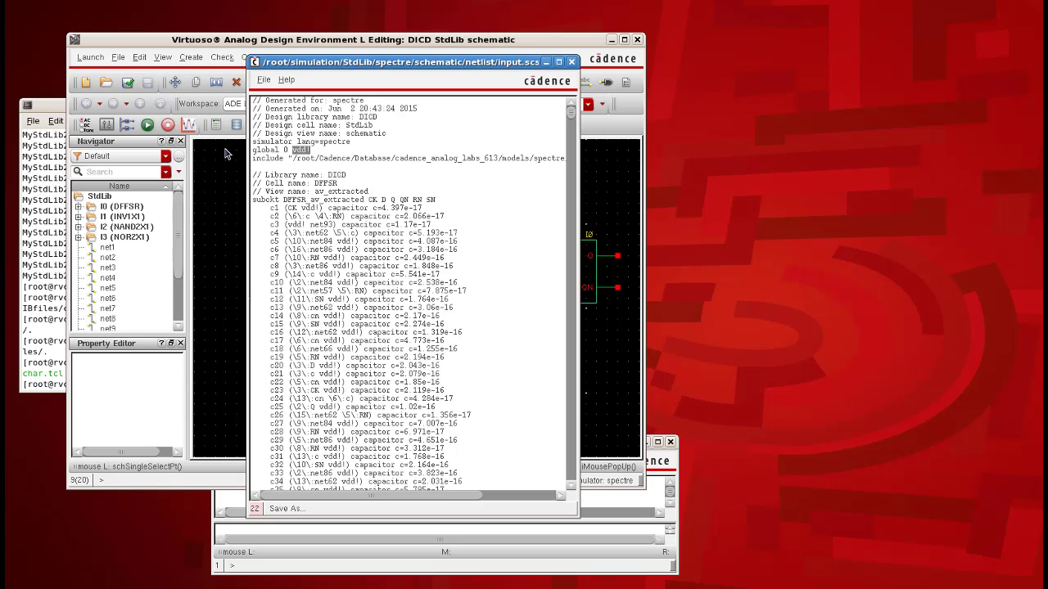
# Bring the terminal forward and enter mkdir dicdvlsi13 at the prompt
pyautogui.click(63, 109)
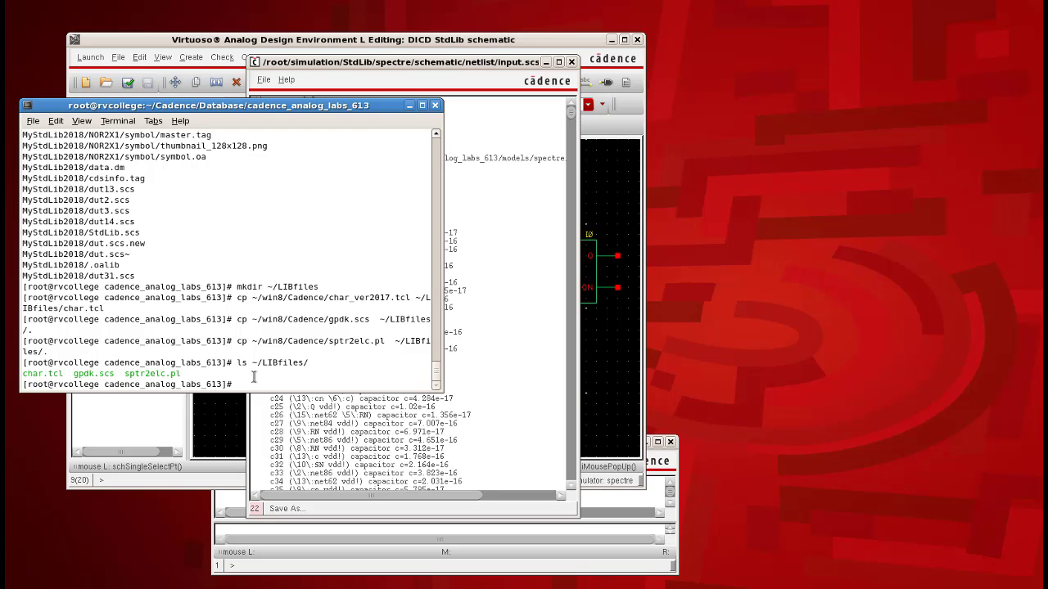
pyautogui.write('mkdir dicdvlsi13')
# Create the dicdvlsi13 directory and change into it
pyautogui.press('Return')
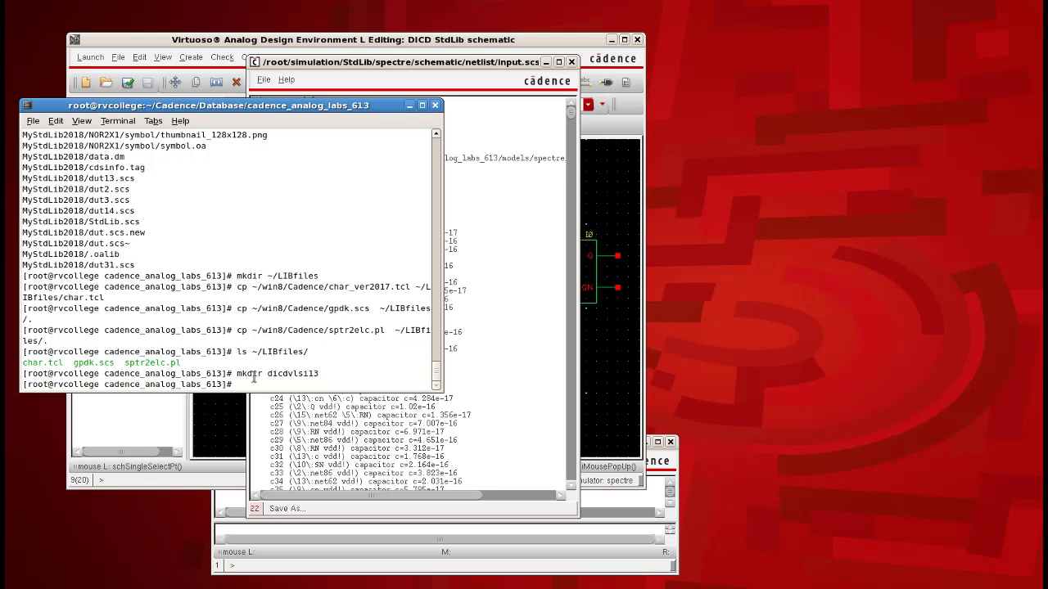
pyautogui.write('cd dicdvlsi13/')
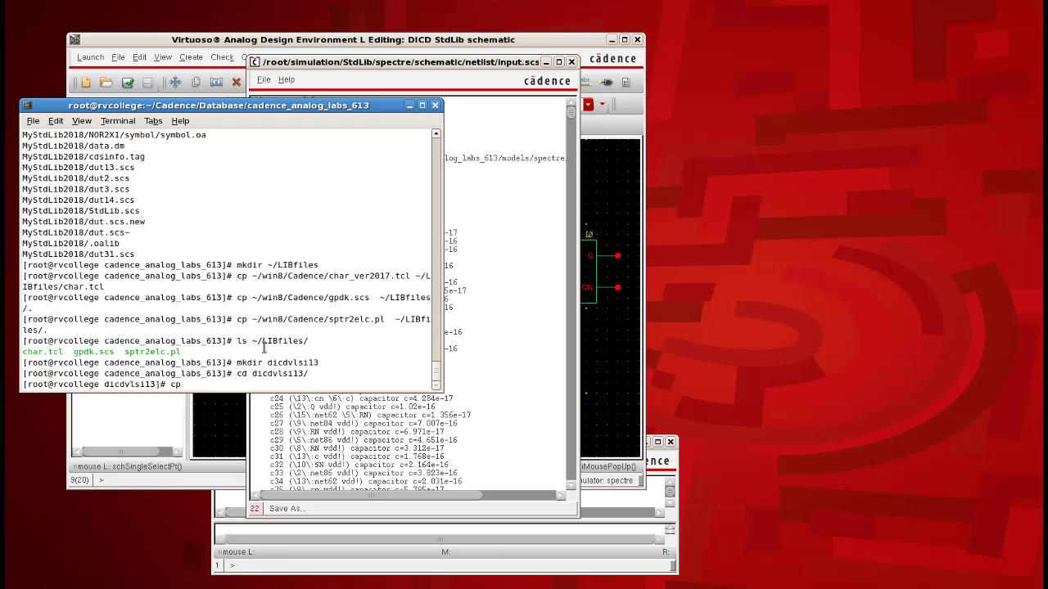
pyautogui.moveTo(263, 340); pyautogui.dragTo(306, 340)
# Copy char.tcl, gpdk.scs and sptr2elc.pl from ~/LIBfiles into dicdvlsi13 and list them
pyautogui.write('cp')
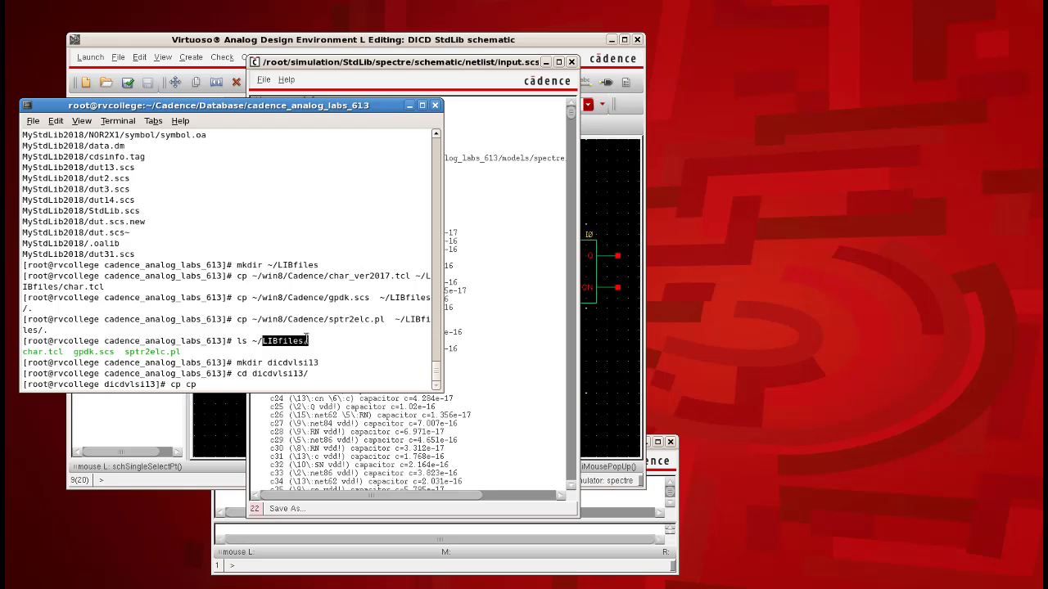
pyautogui.press('BackSpace')
pyautogui.write('~/LIBfiles/* .')
pyautogui.press('Return')
pyautogui.write('ls')
pyautogui.press('Return')
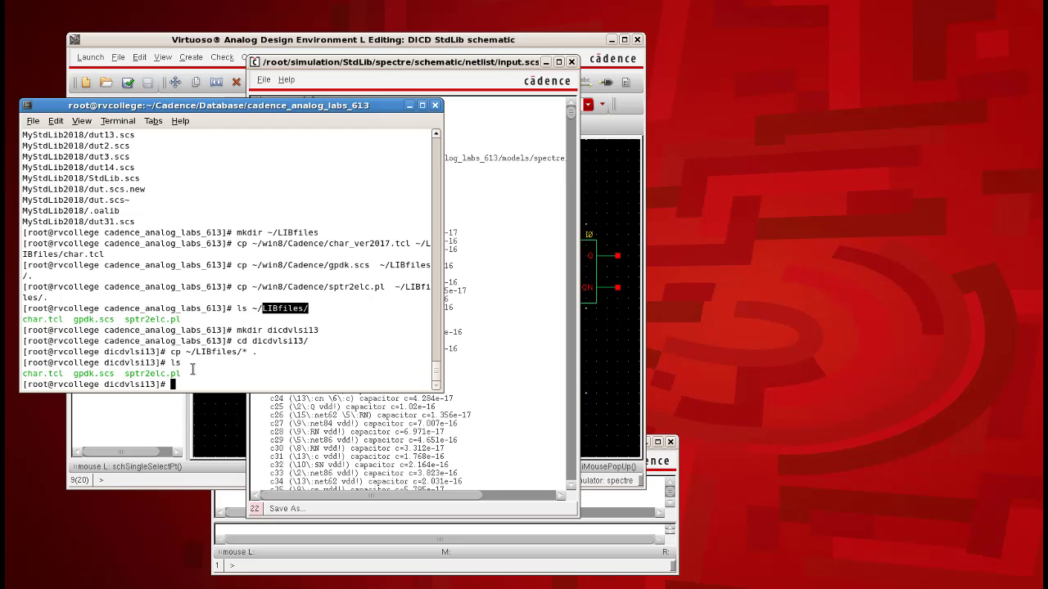
pyautogui.moveTo(252, 341); pyautogui.dragTo(309, 342)
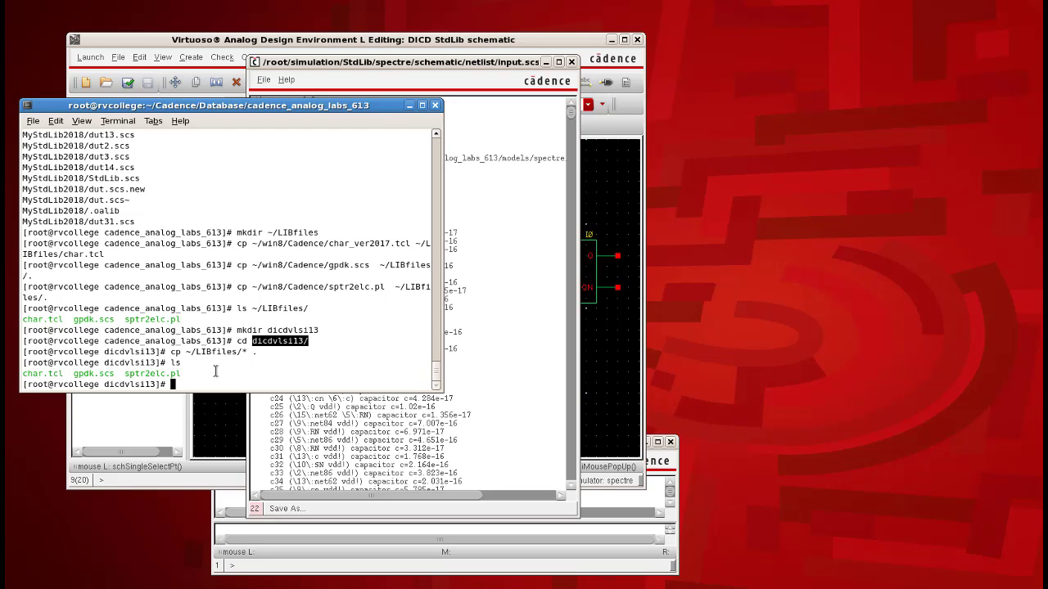
# Copy dut.scs from the parent folder into dicdvlsi13 and confirm it with ls
pyautogui.write('cp ../dut.scs')
pyautogui.write('.')
pyautogui.press('Return')
pyautogui.write('ls')
pyautogui.press('Return')
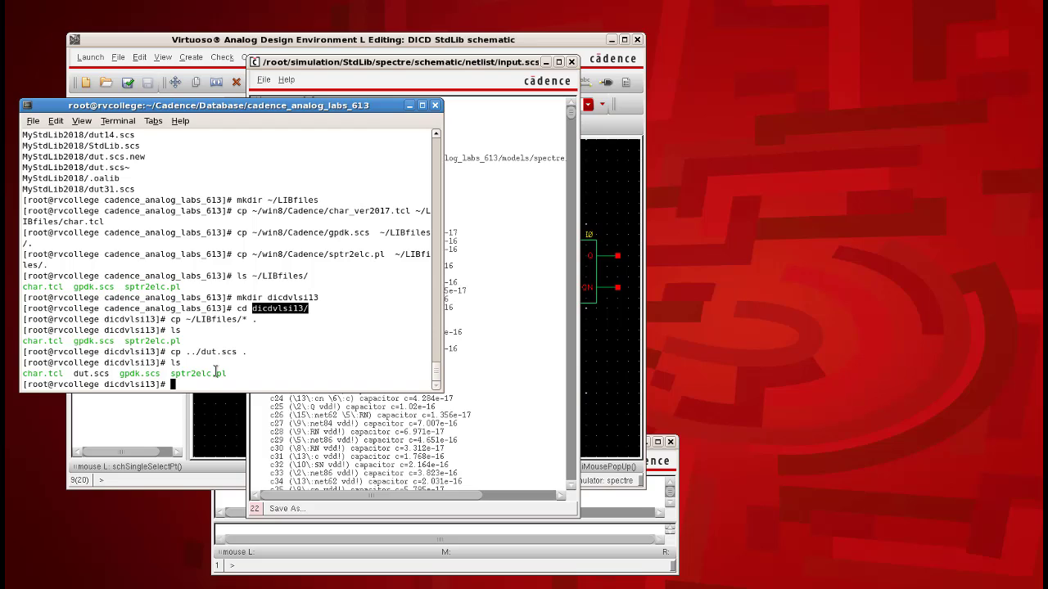
pyautogui.moveTo(74, 373); pyautogui.dragTo(107, 373)
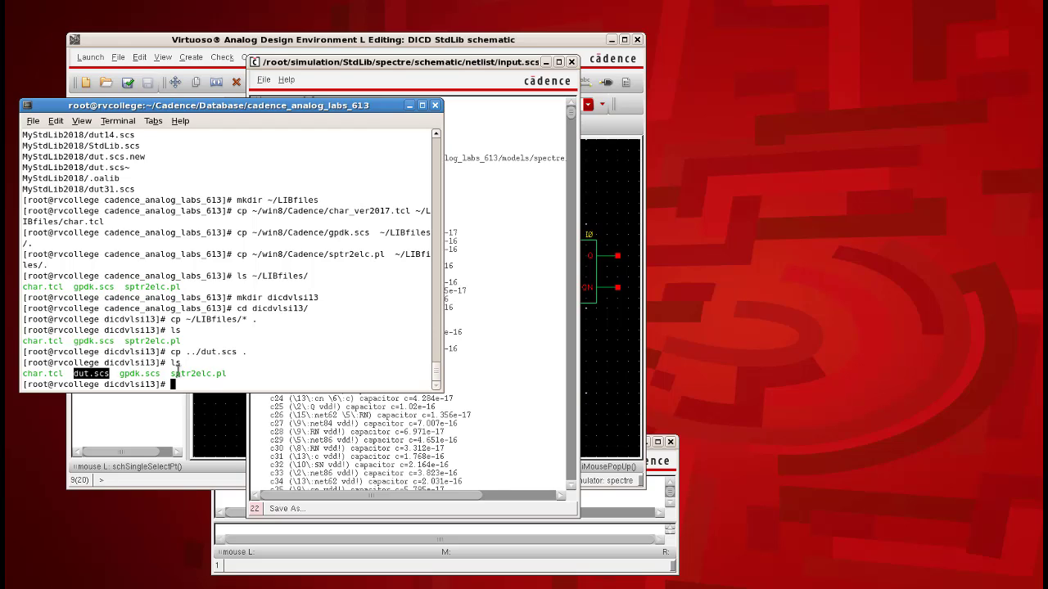
# Convert dut.scs with perl sptr2elc.pl, then prepare a gedit dut.scs command
pyautogui.write('perl sp')
pyautogui.press('Tab')
pyautogui.write('dut.scs')
pyautogui.press('Return')
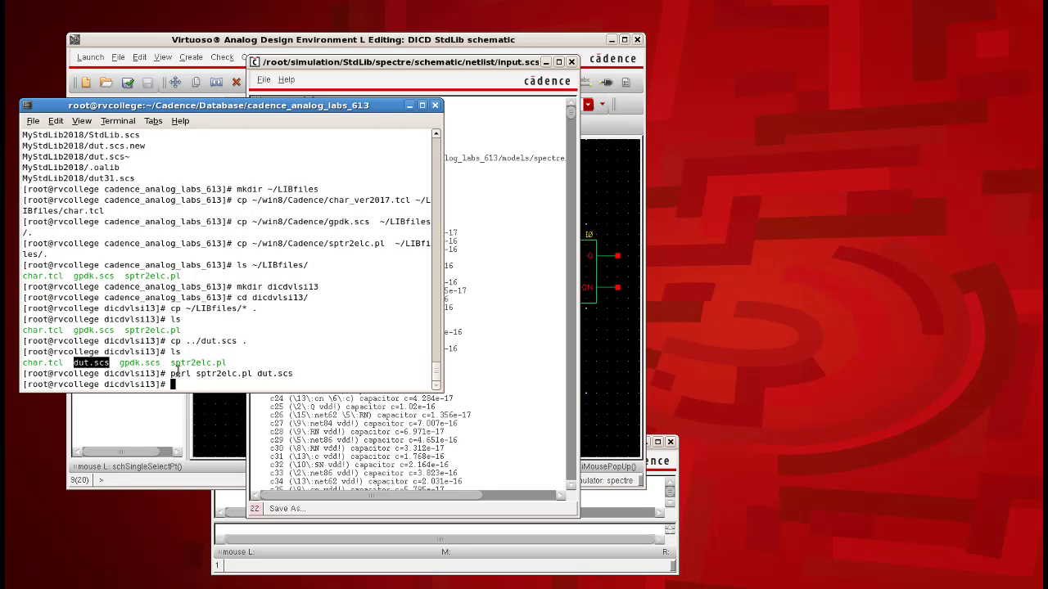
pyautogui.write('gedit dut')
pyautogui.press('Tab')
# Open dut.scs in gedit in the background and select the vdd net on capacitor c1
pyautogui.write('&')
pyautogui.press('Return')
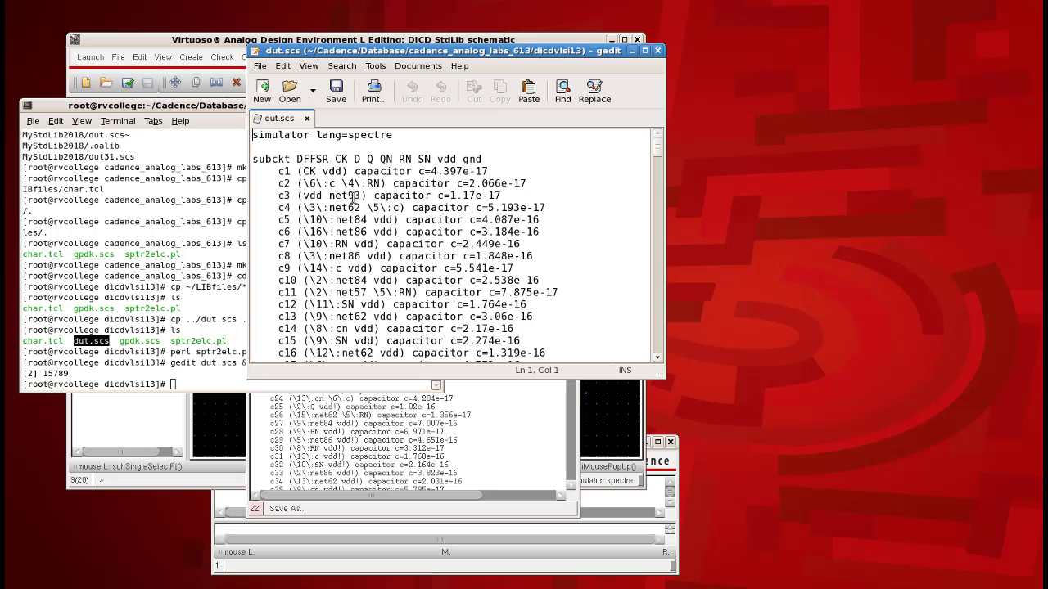
pyautogui.doubleClick(341, 171)
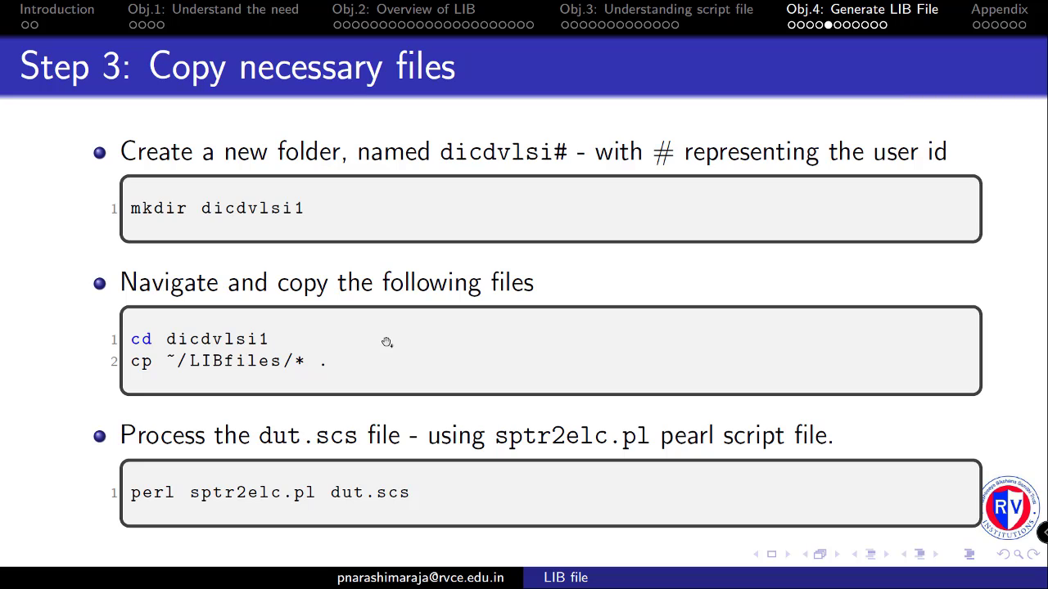
# Advance the presentation to the 'Step 4: Run Char.tcl' slide
pyautogui.press('Right')
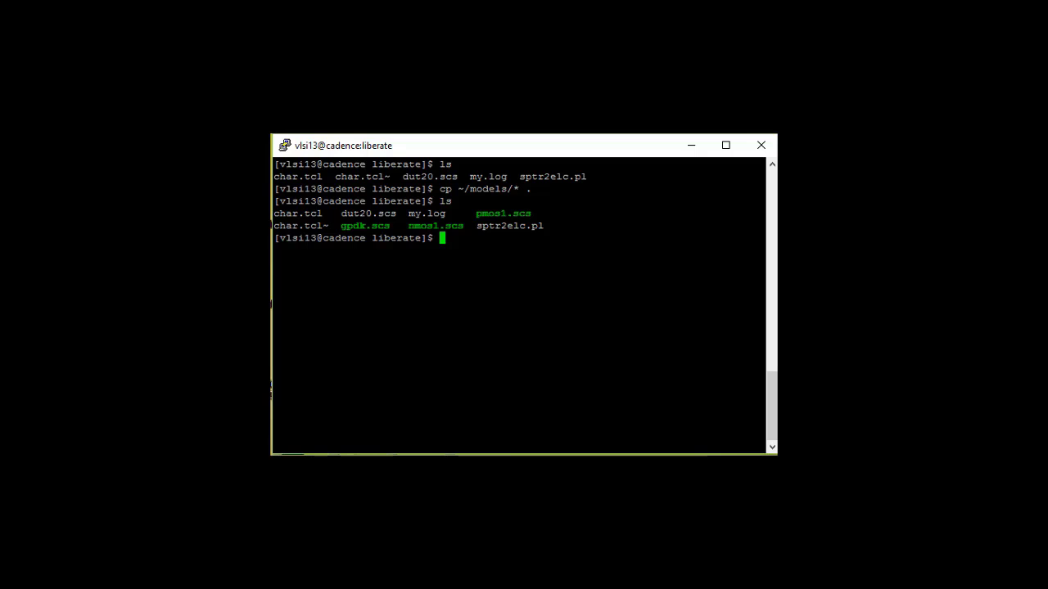
# Enter the command 'liberate char.tcl |& tee my.log' at the PuTTY prompt
pyautogui.write('liberate char')
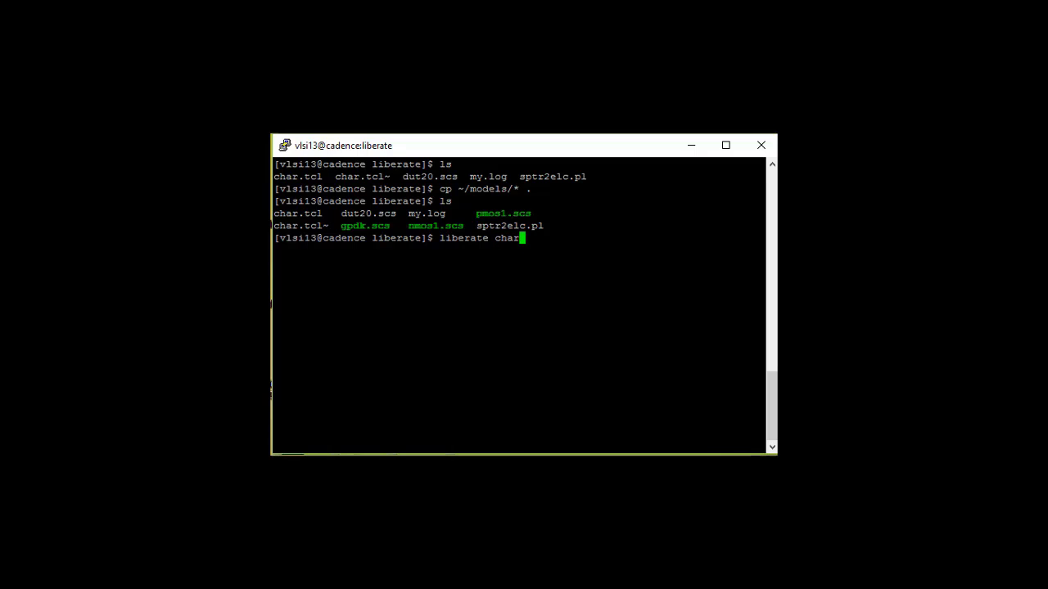
pyautogui.write('.tcl ')
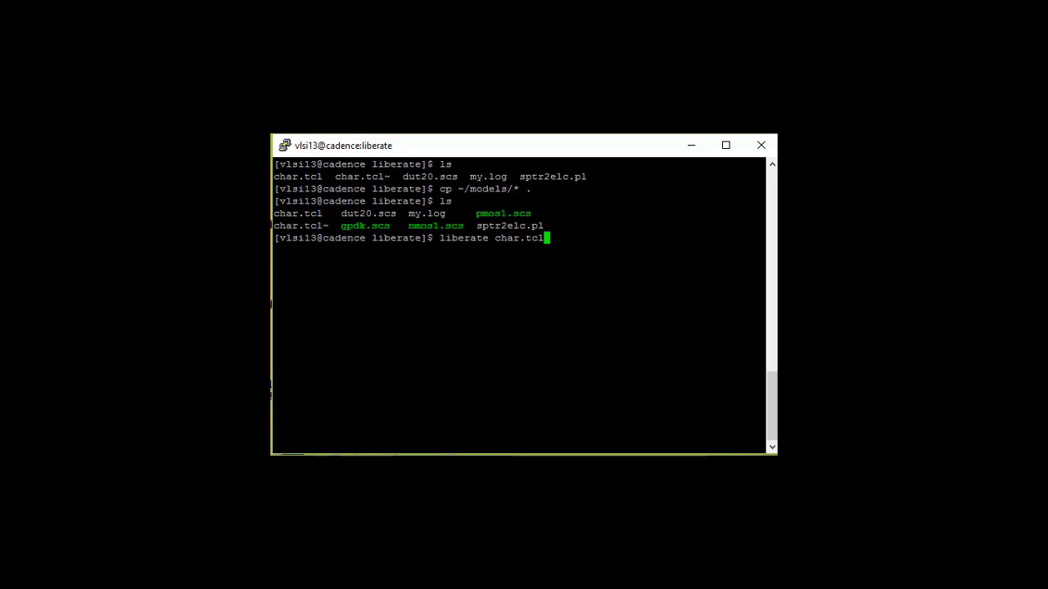
pyautogui.write('|& tee my.log')
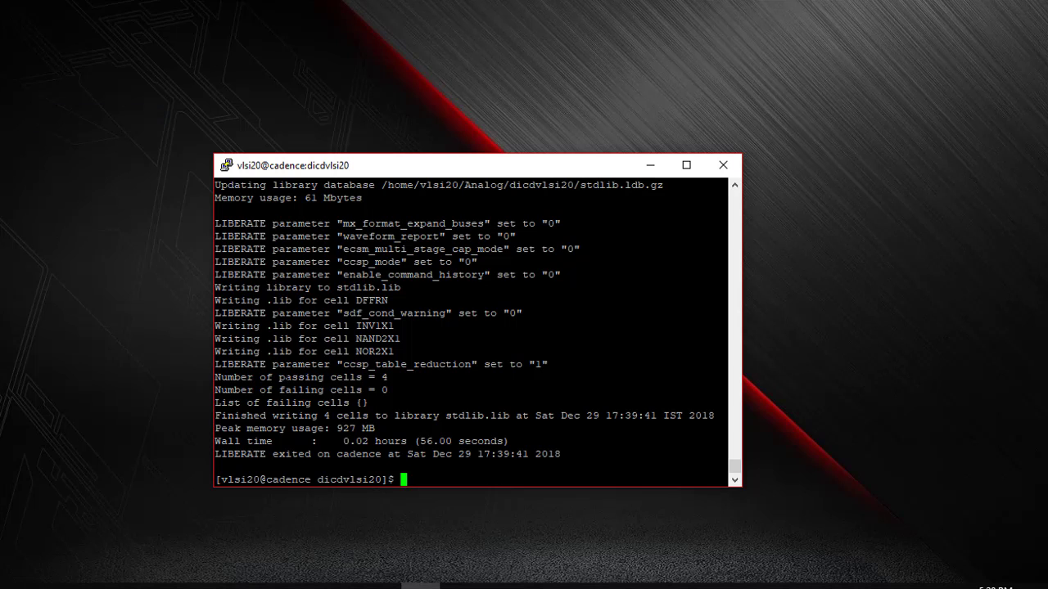
# Highlight the 4 passing cells count, capture a screenshot, and list the folder with ls
pyautogui.moveTo(272, 377); pyautogui.dragTo(394, 377)
pyautogui.press('super+shift+s')
pyautogui.write('ls')
pyautogui.press('Return')
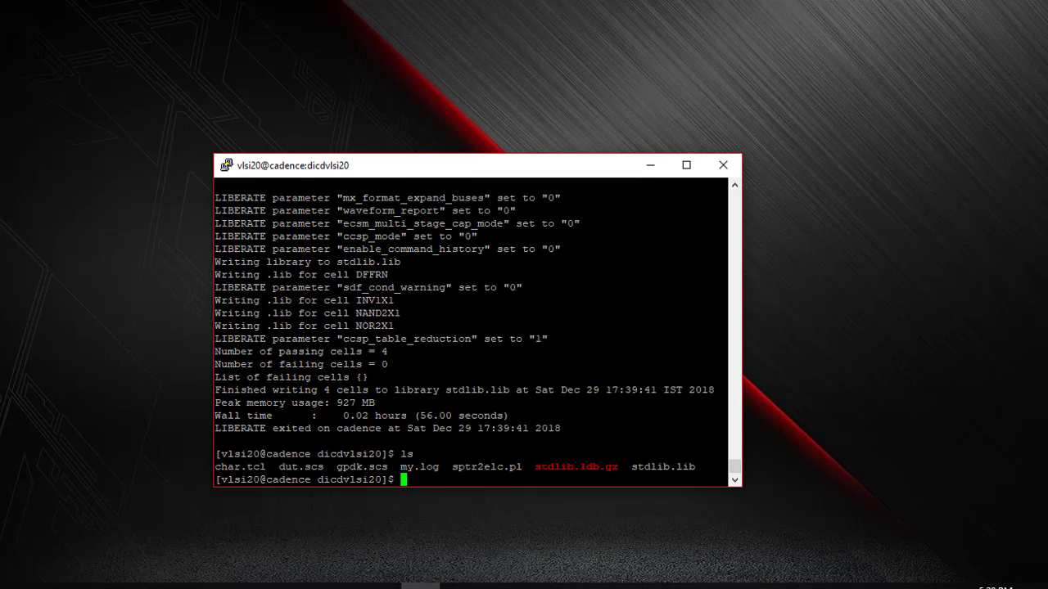
# Highlight the generated stdlib.lib file in the folder listing
pyautogui.moveTo(631, 467); pyautogui.dragTo(695, 467)
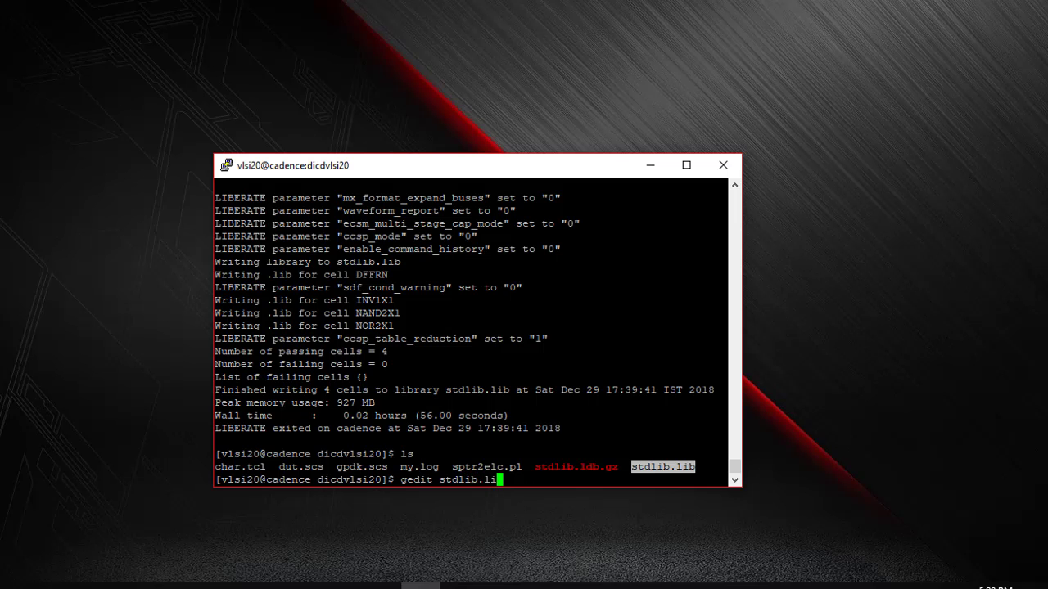
# Open stdlib.lib in gedit and locate the DFFRN cell's area entry
pyautogui.press('Return')
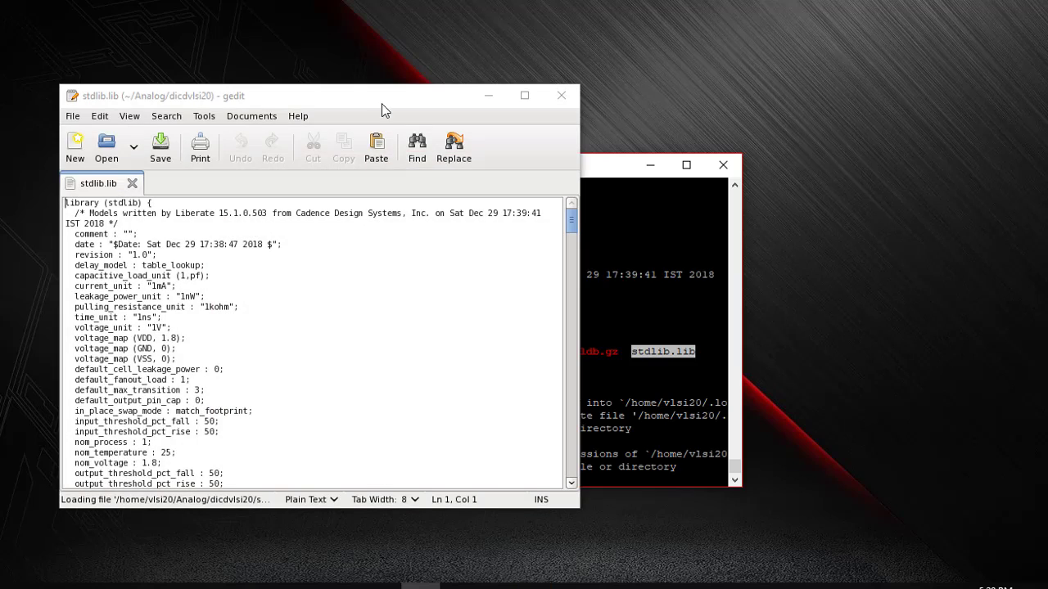
pyautogui.moveTo(381, 103); pyautogui.dragTo(597, 109)
pyautogui.scroll(-15, 432, 344)
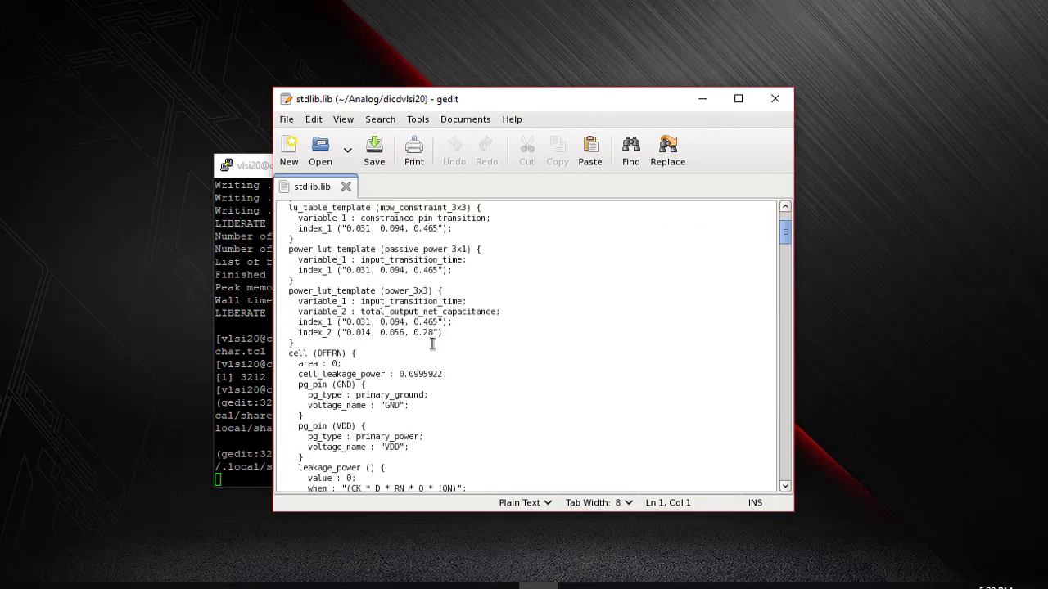
pyautogui.scroll(-5, 433, 344)
pyautogui.scroll(6, 432, 344)
pyautogui.moveTo(318, 353); pyautogui.dragTo(343, 353)
pyautogui.click(331, 363)
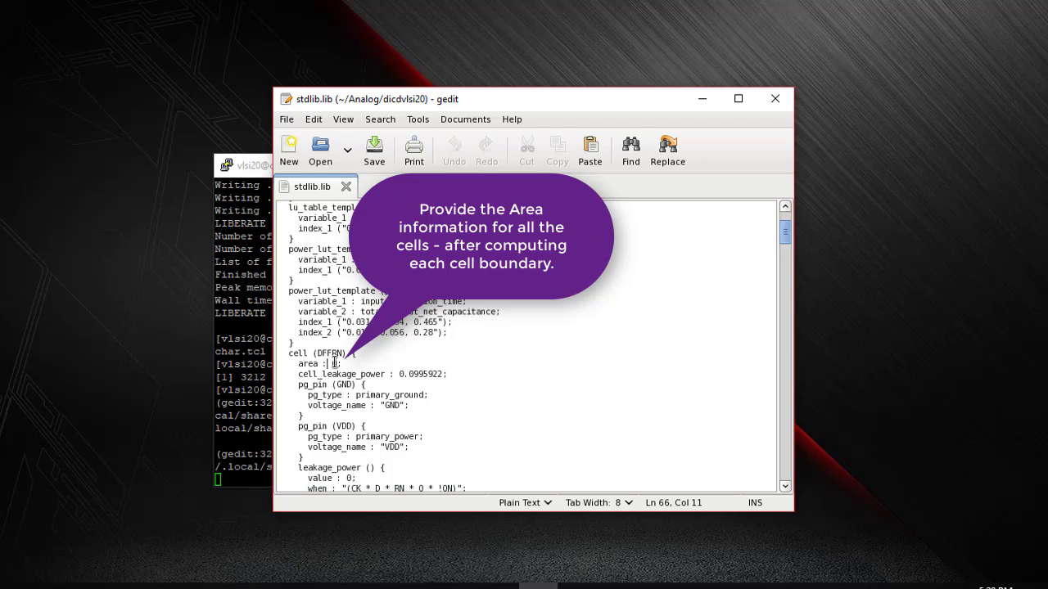
pyautogui.doubleClick(333, 363)
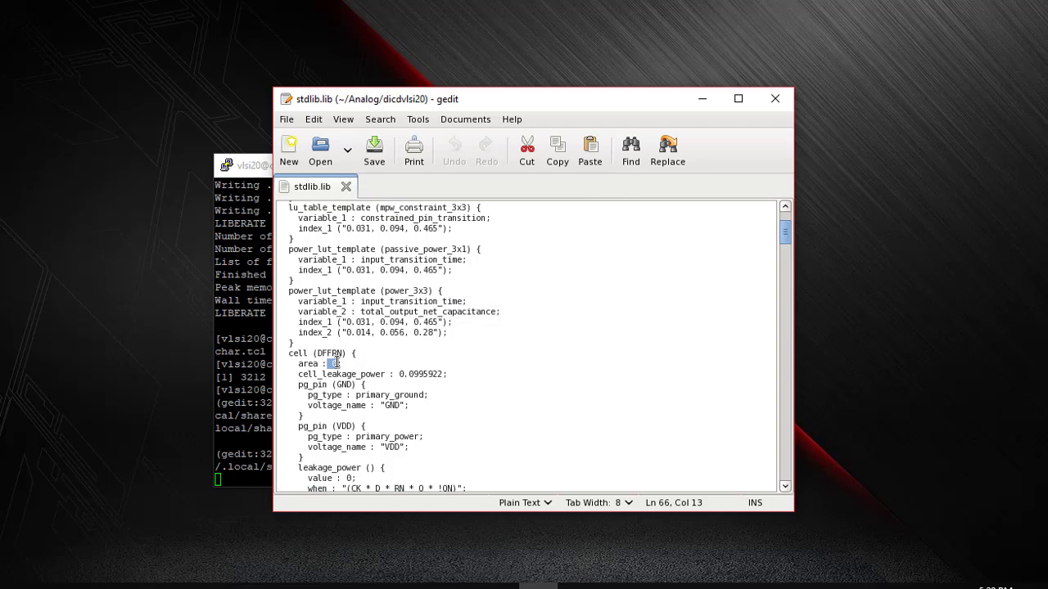
pyautogui.scroll(-1, 366, 376)
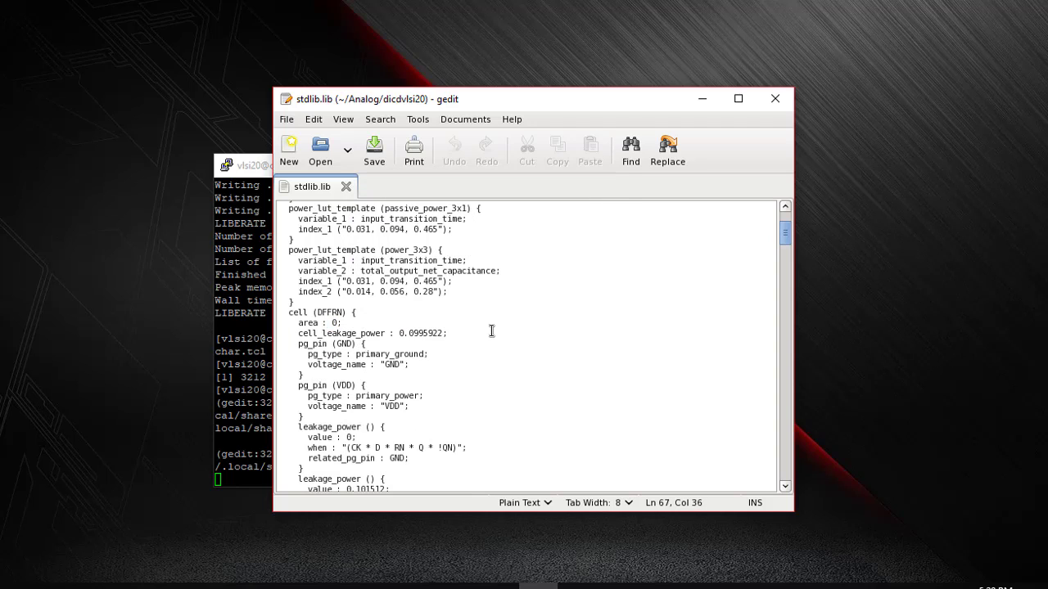
# Insert an ff(IQ,IQN) block after cell_leakage_power with next_state "D", clock_on "CK", clear "RN"
pyautogui.press('Return')
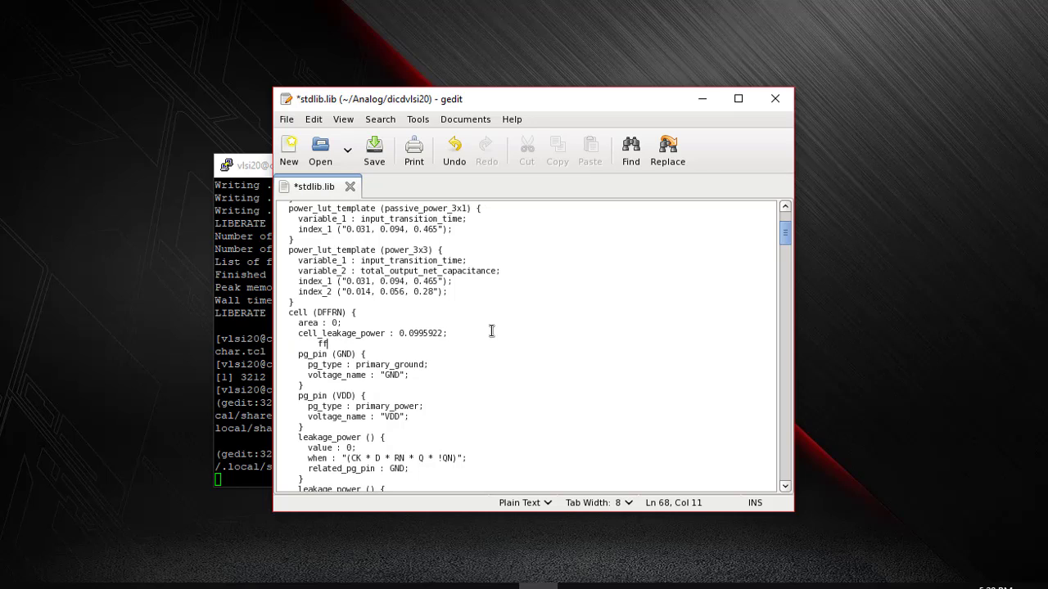
pyautogui.write('ff(IQ,IQN){')
pyautogui.press('Return')
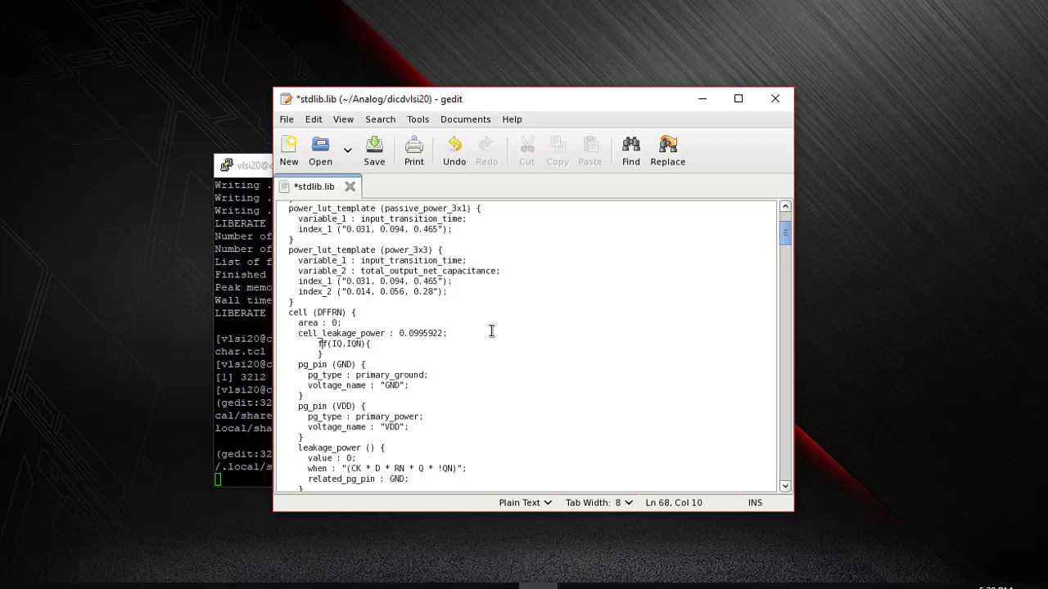
pyautogui.press('End')
pyautogui.press('Return')
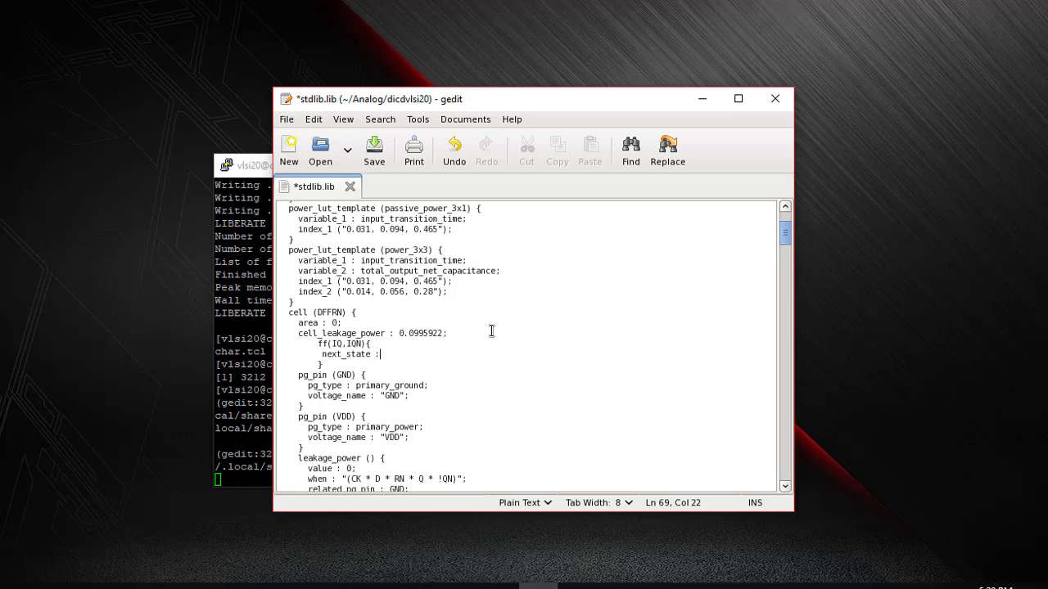
pyautogui.press('Return')
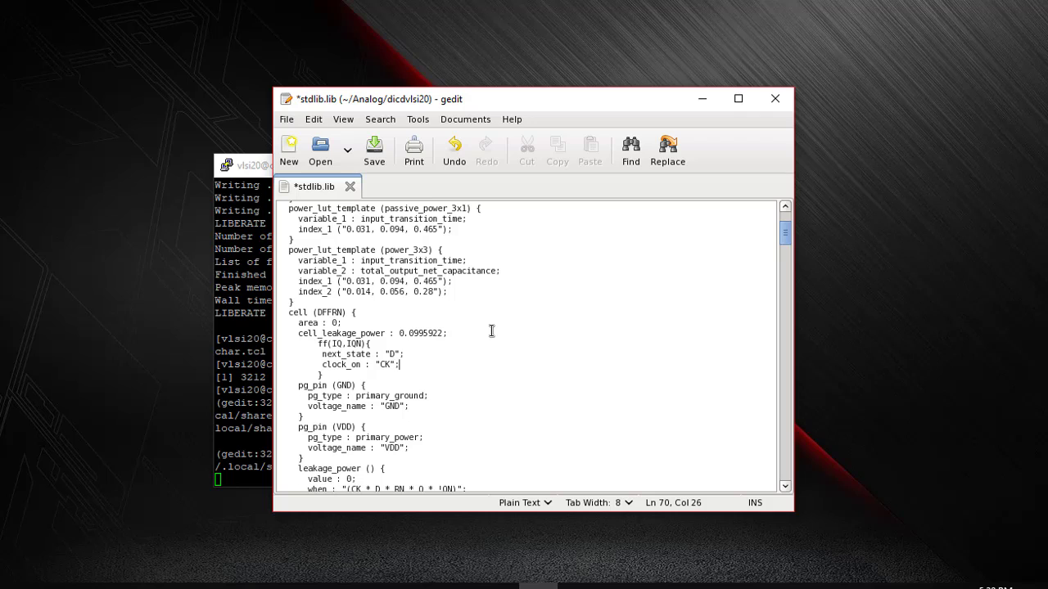
pyautogui.write(';')
pyautogui.press('Return')
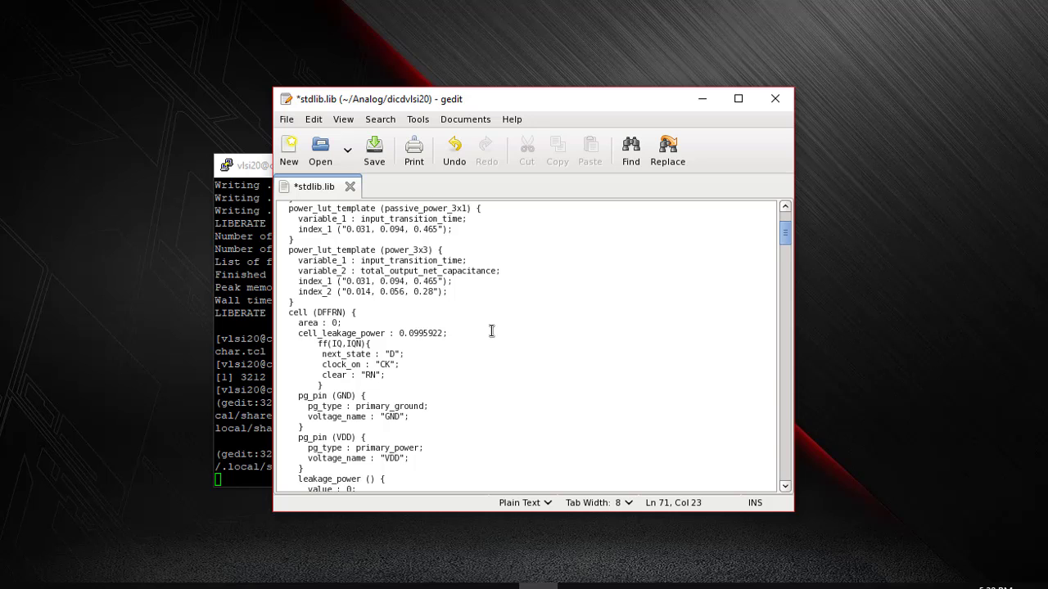
# Fill the Q pin's empty function value with "IQ"
pyautogui.scroll(-8, 491, 331)
pyautogui.scroll(4, 471, 344)
pyautogui.scroll(-7, 452, 357)
pyautogui.scroll(-12, 452, 357)
pyautogui.click(367, 365)
pyautogui.doubleClick(367, 365)
pyautogui.write('IQ"')
# Add a new line after the QN pin's direction and begin its function entry
pyautogui.click(418, 438)
pyautogui.press('Return')
pyautogui.write('function : "I')
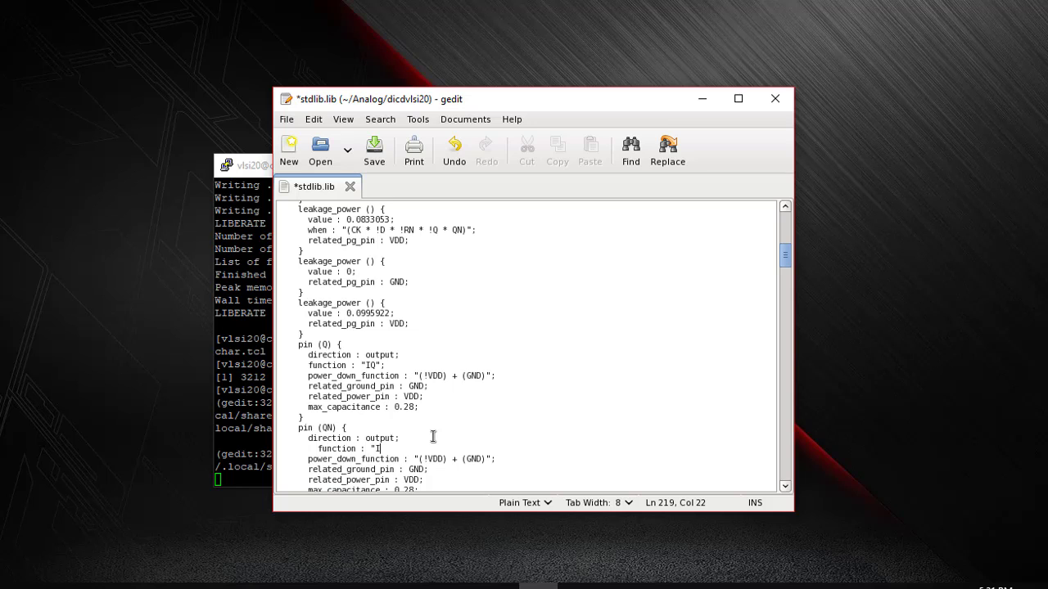
pyautogui.scroll(5, 463, 412)
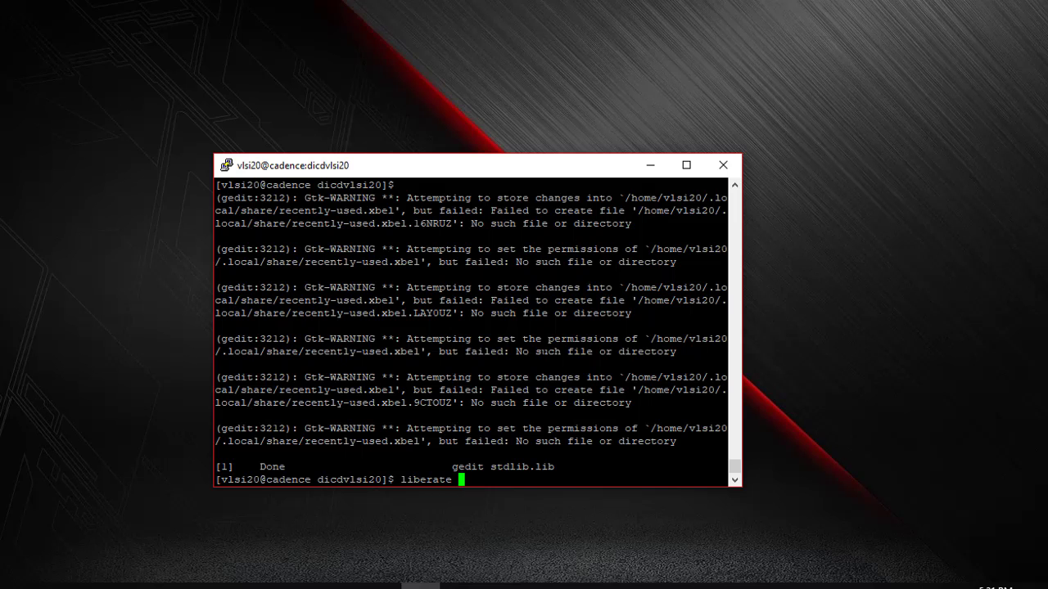
# Start the Liberate shell and read the edited stdlib.lib with read_library
pyautogui.press('Return')
pyautogui.write('read_library stdlib.lib')
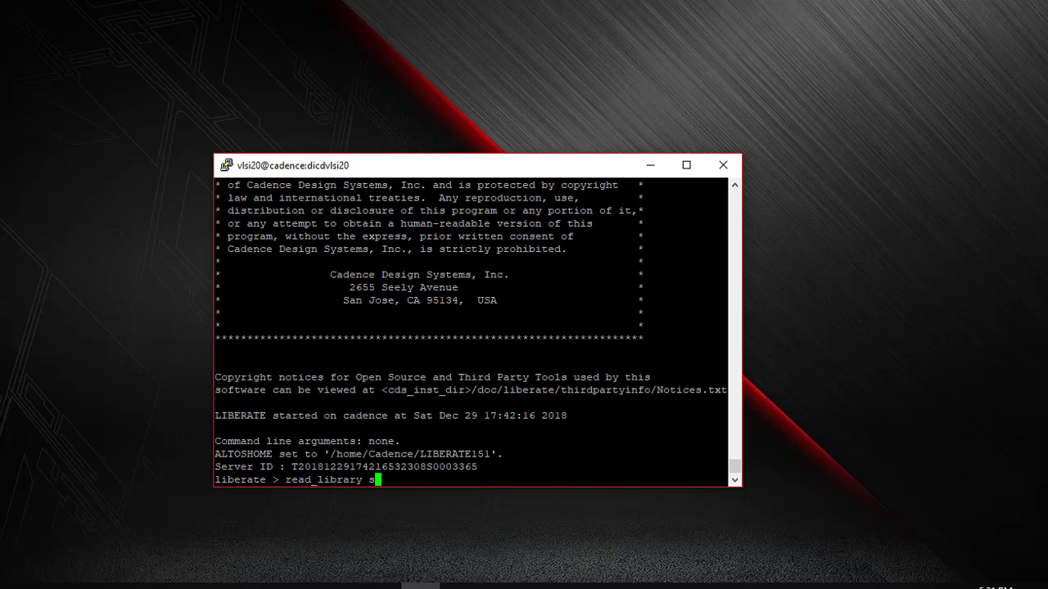
pyautogui.press('Return')
# Run write_datasheet -format html -dir tt_html tt to generate the HTML datasheet
pyautogui.write('write')
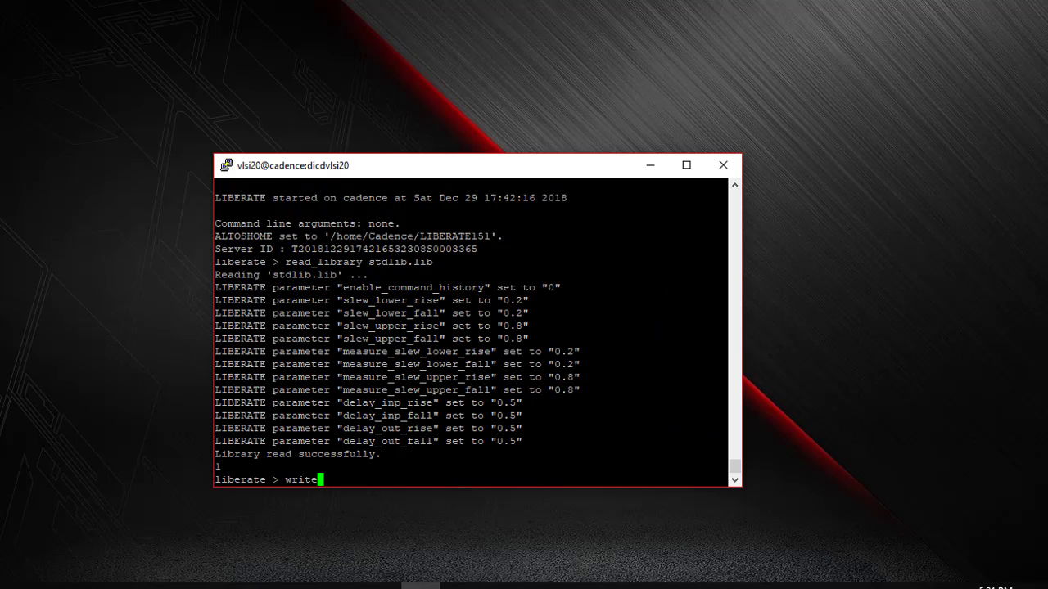
pyautogui.write('_datasheet -fromat')
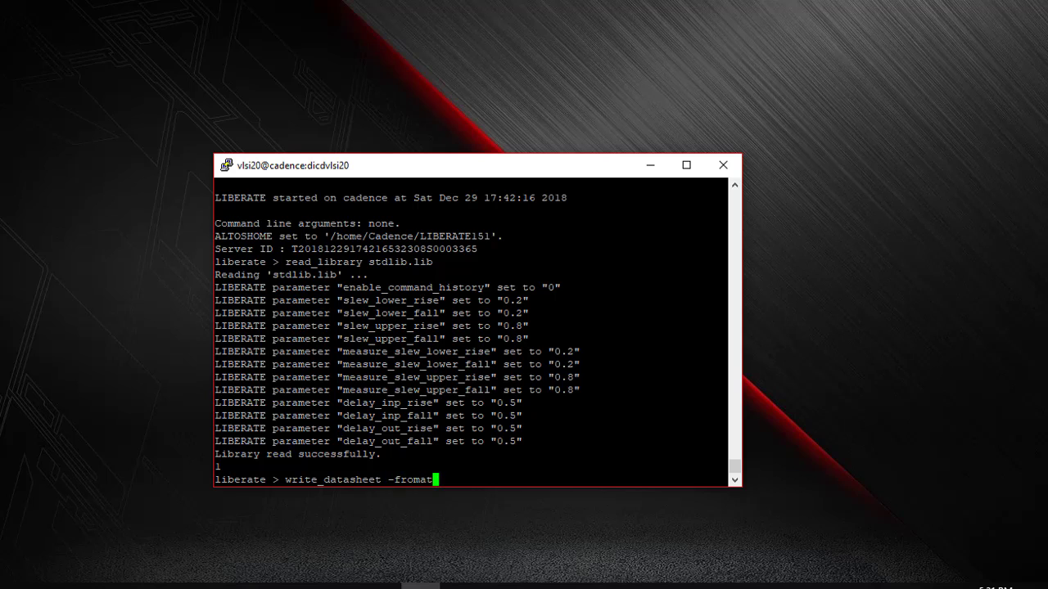
pyautogui.press('BackSpace')
pyautogui.press('BackSpace')
pyautogui.press('BackSpace')
pyautogui.press('BackSpace')
pyautogui.press('BackSpace')
pyautogui.write('ormat html -dir tt_html tt')
pyautogui.press('Return')
# Export Verilog models with write_verilog stdlibD.v
pyautogui.write('wri')
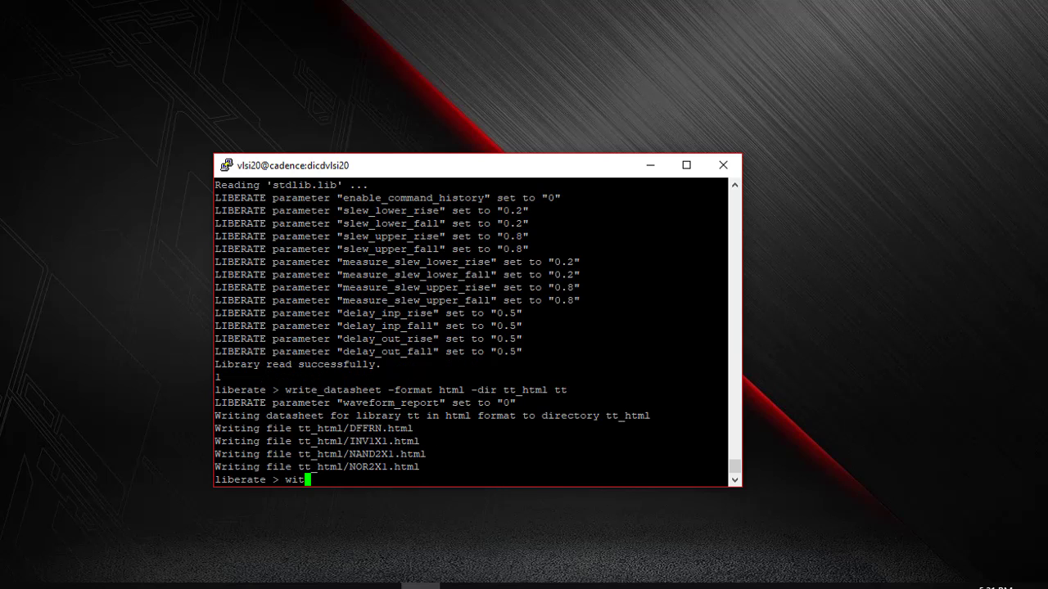
pyautogui.press('BackSpace')
pyautogui.press('BackSpace')
pyautogui.write('rite_verilog stdlib')
pyautogui.write('D.v')
pyautogui.press('Return')
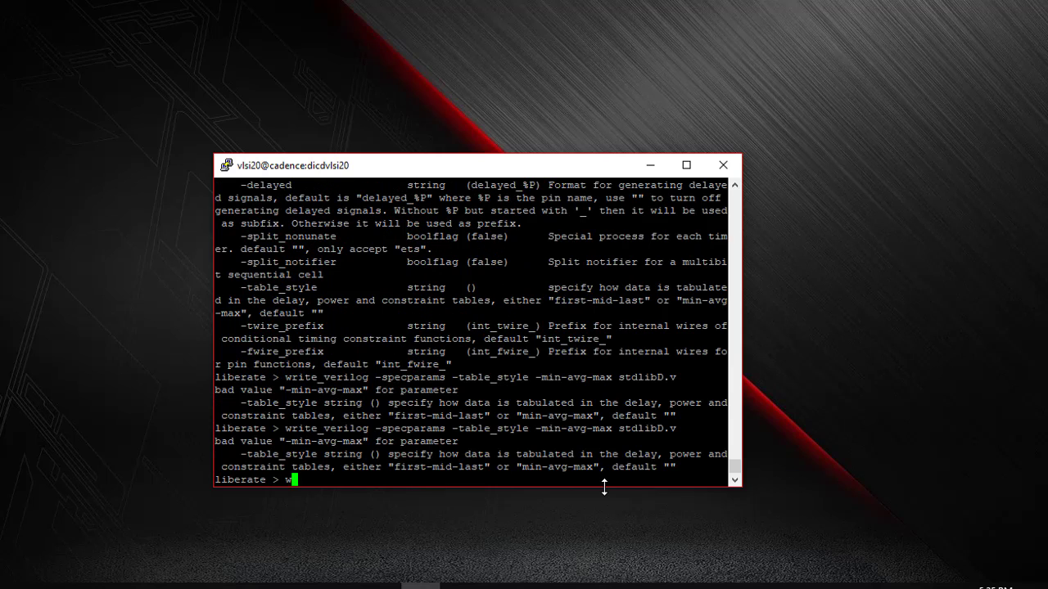
# Run write_verilog -specparams -table_style min-avg-max stdlibD.v, then write_library stdlibM.lib
pyautogui.write('write_verilog -specpa')
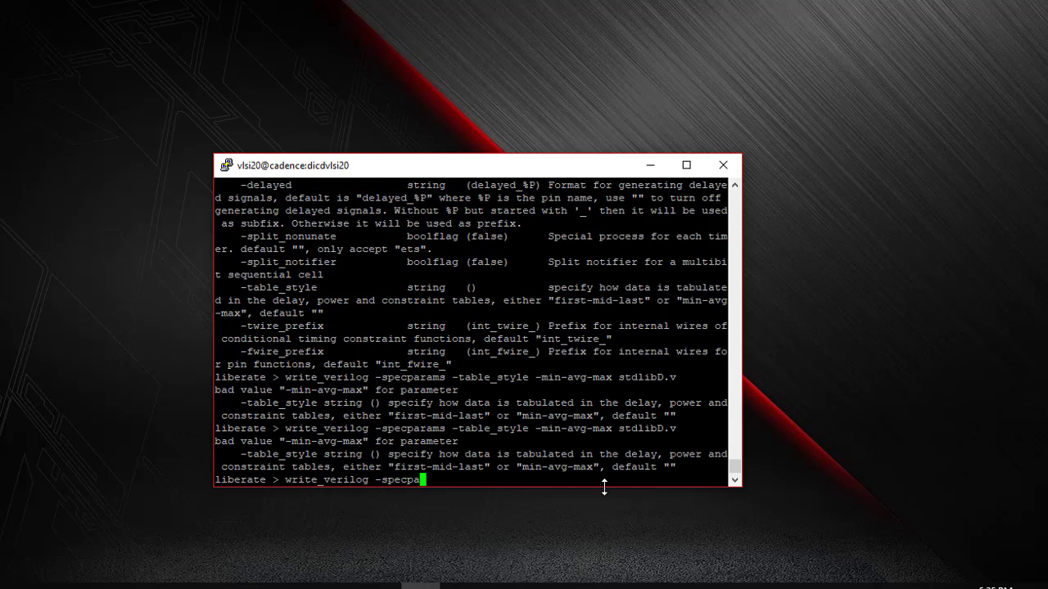
pyautogui.write('rams -table_style min-avg-max ')
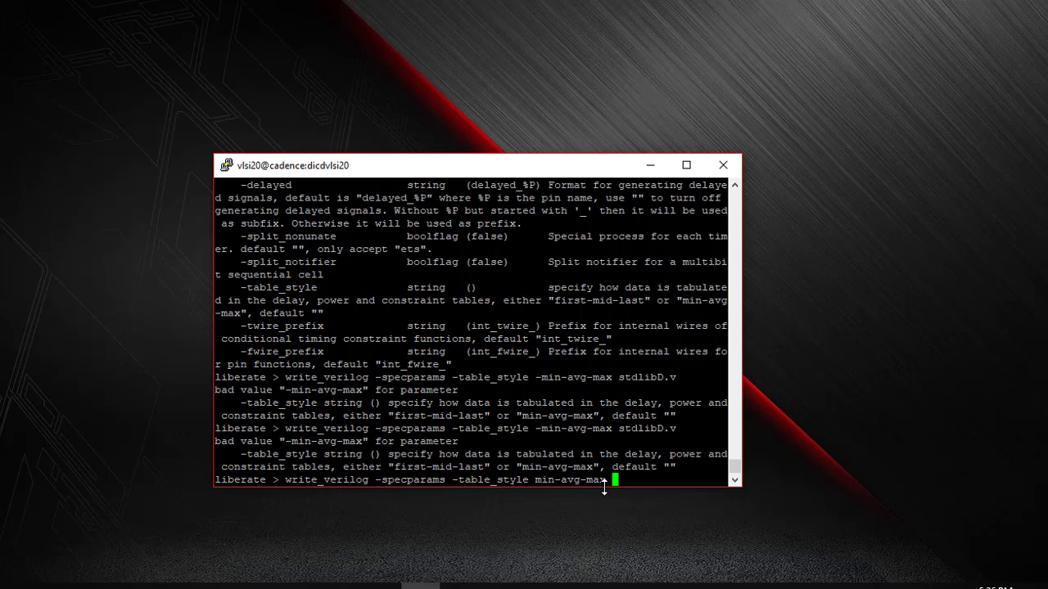
pyautogui.write('stdlibD.v')
pyautogui.press('Return')
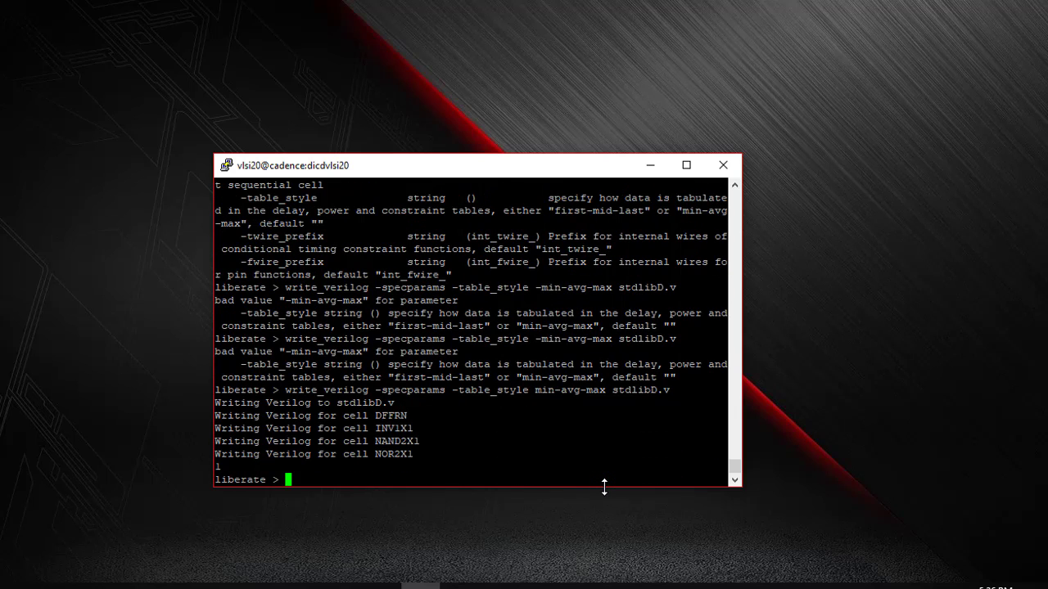
pyautogui.write('write_library stdlibM.li')
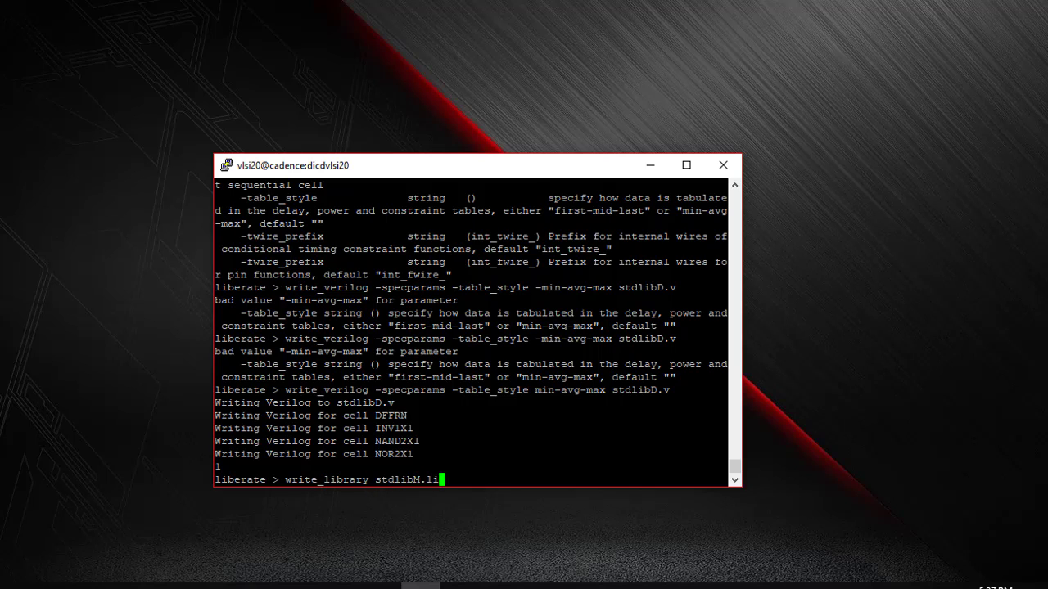
pyautogui.write('b')
pyautogui.press('Return')
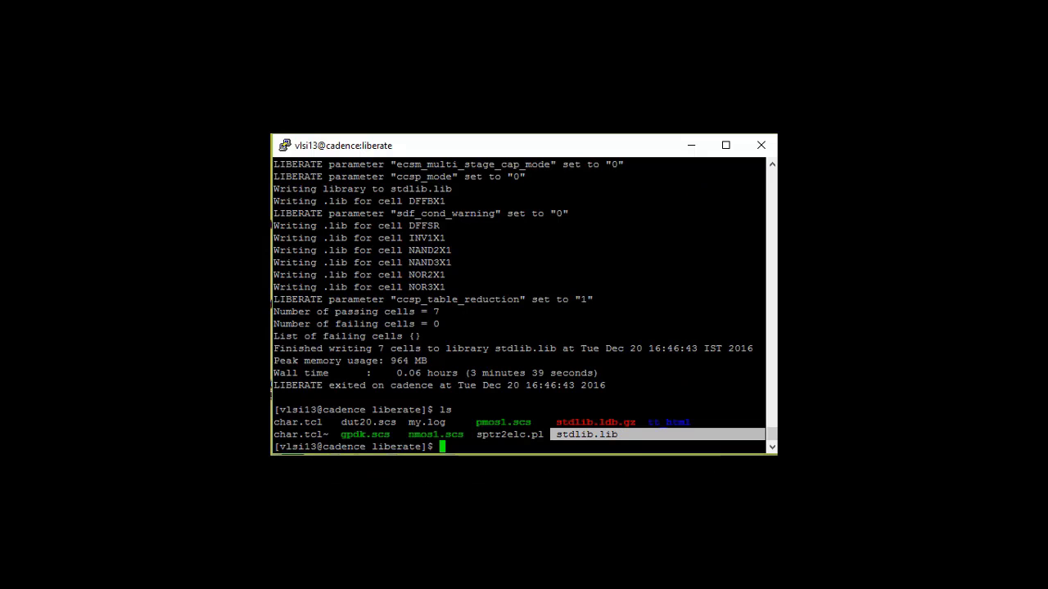
# Change into tt_html, list its HTML datasheet pages, and launch firefox index.html
pyautogui.moveTo(637, 421); pyautogui.dragTo(692, 421)
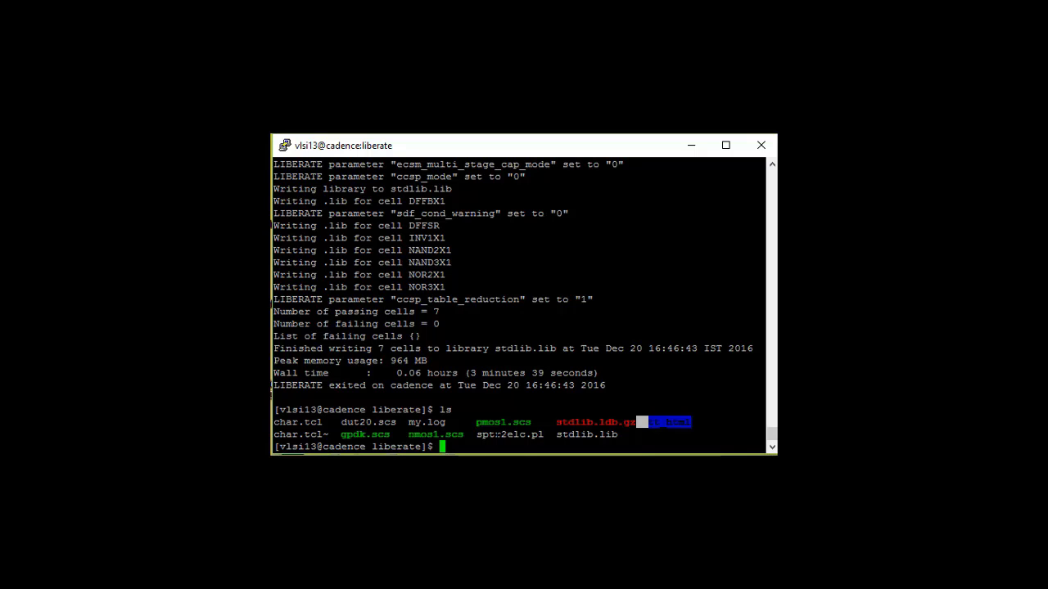
pyautogui.write('cd tt_')
pyautogui.press('Tab')
pyautogui.press('Return')
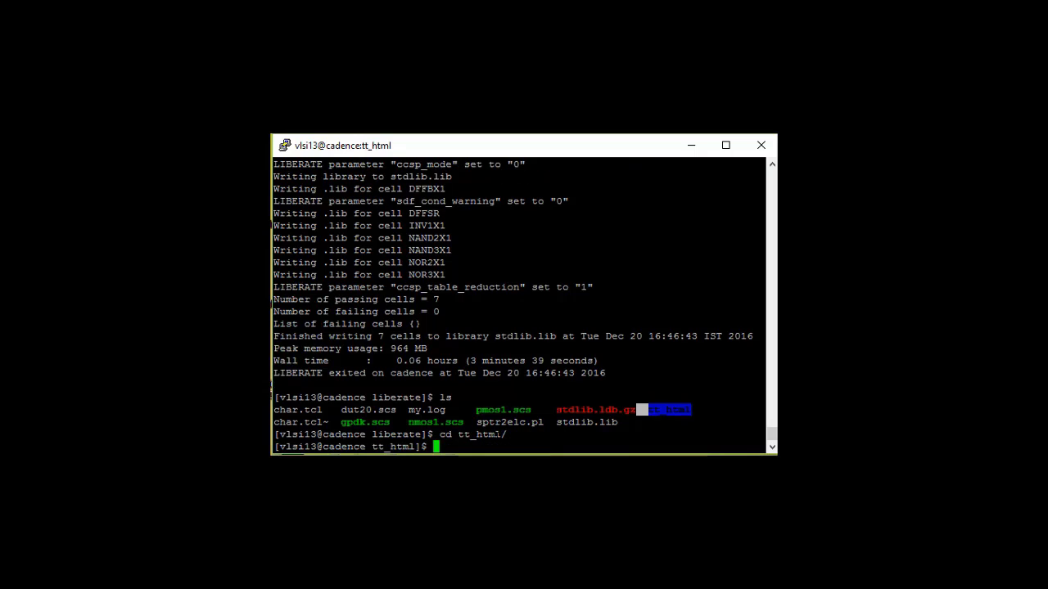
pyautogui.write('ls')
pyautogui.press('Return')
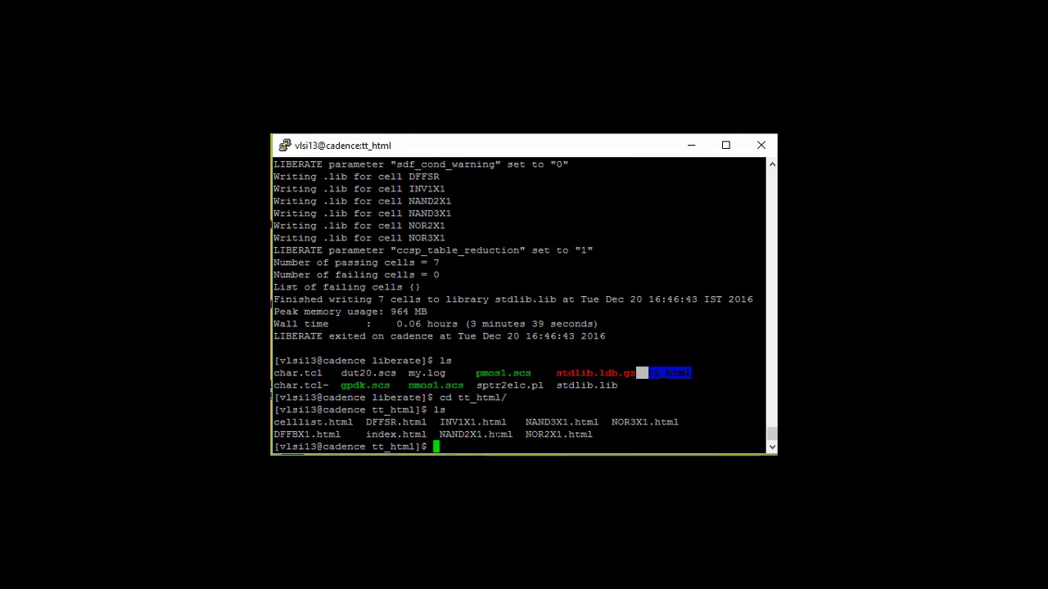
pyautogui.write('firefox index.h')
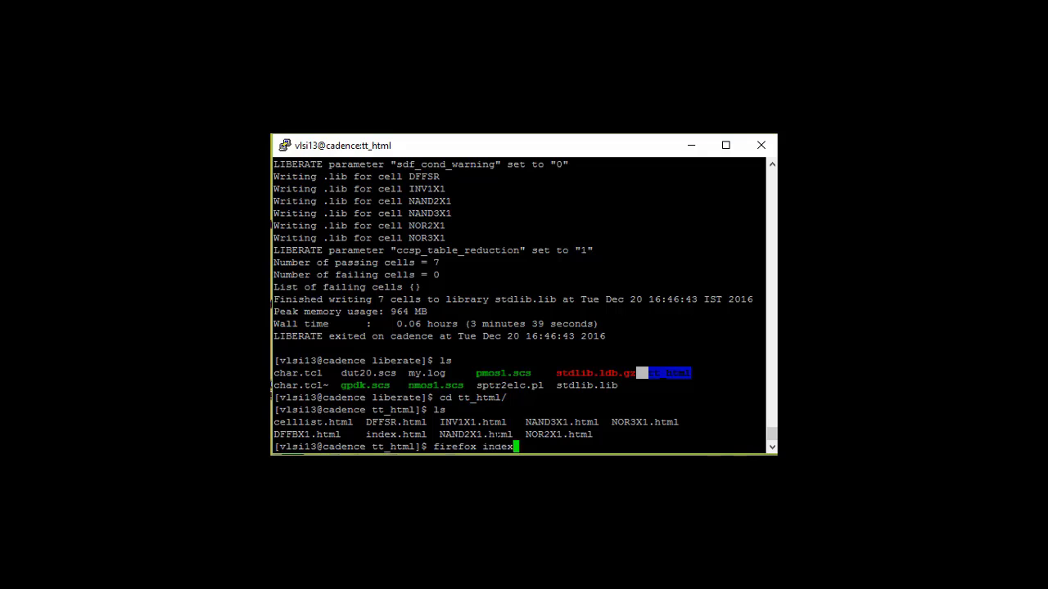
pyautogui.write('tml')
pyautogui.press('Return')
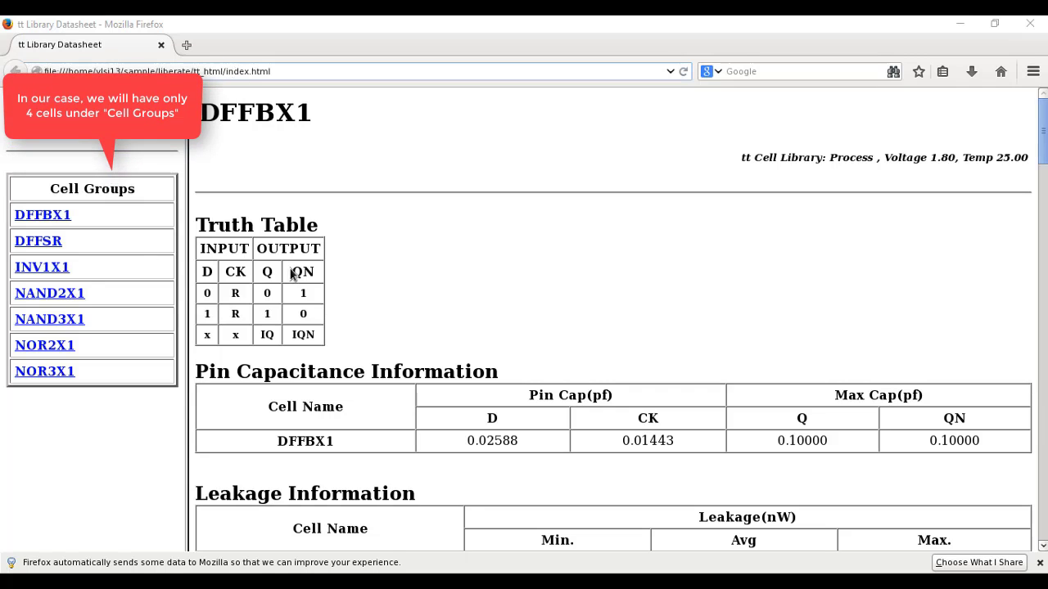
# Review the DFFBX1 delay, constraint and power tables, then open the INV1X1 datasheet from Cell Groups
pyautogui.scroll(-3, 293, 275)
pyautogui.scroll(-3, 327, 241)
pyautogui.scroll(-5, 329, 245)
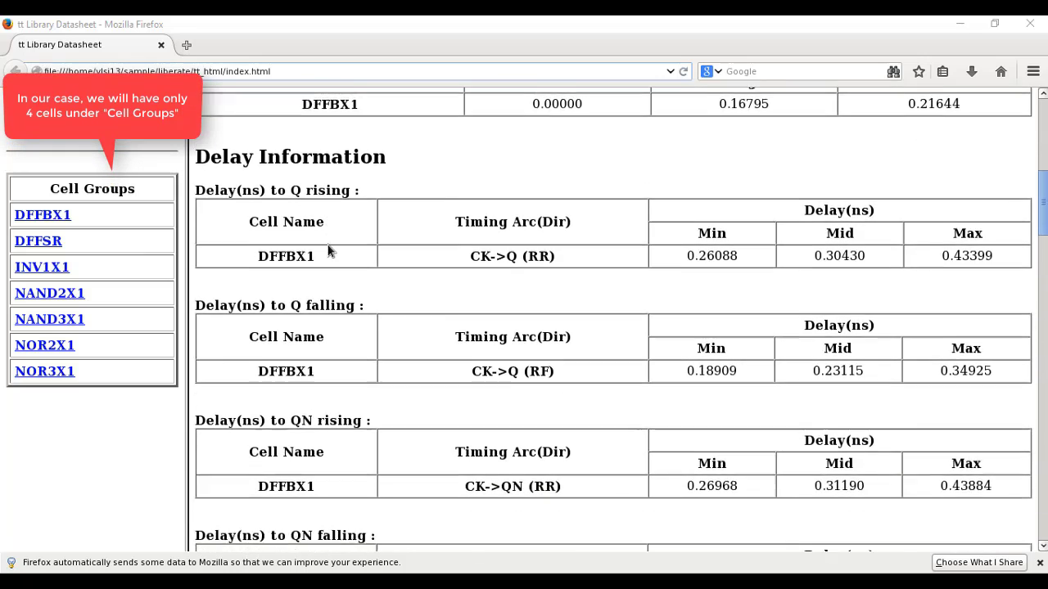
pyautogui.scroll(-5, 328, 250)
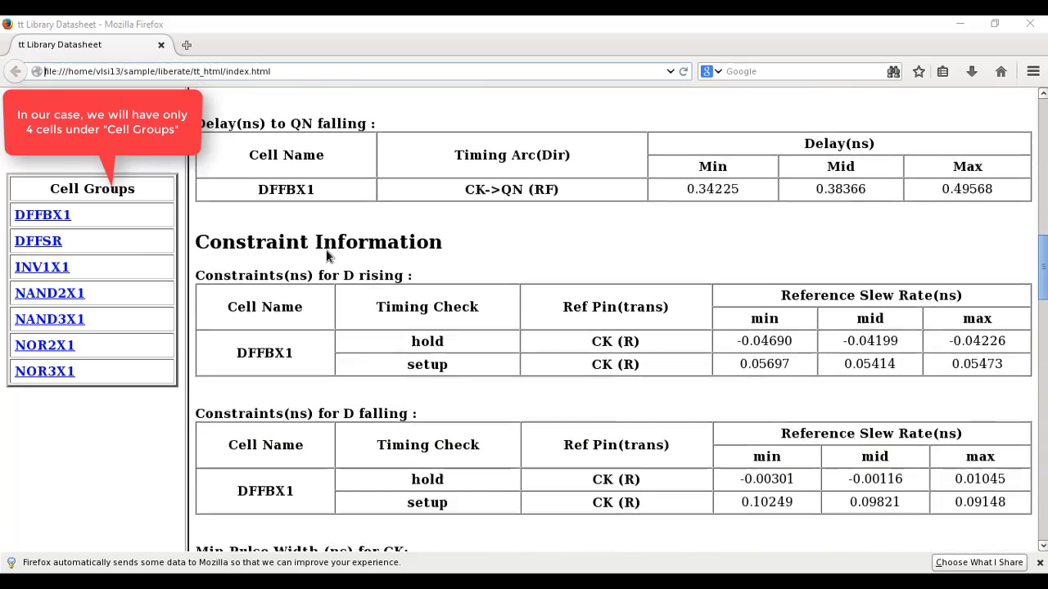
pyautogui.scroll(-3, 326, 256)
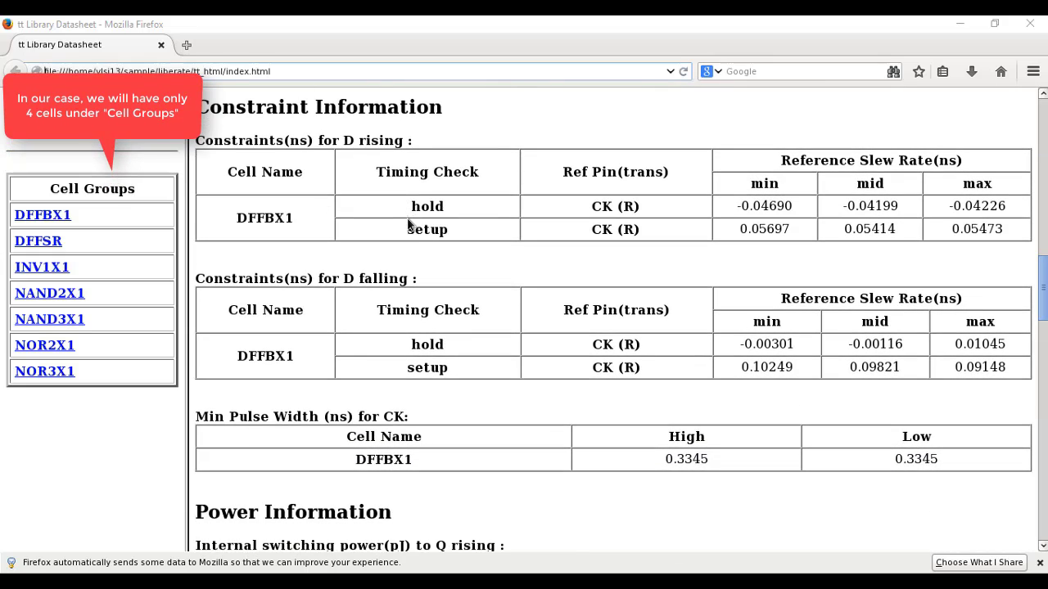
pyautogui.scroll(-5, 397, 242)
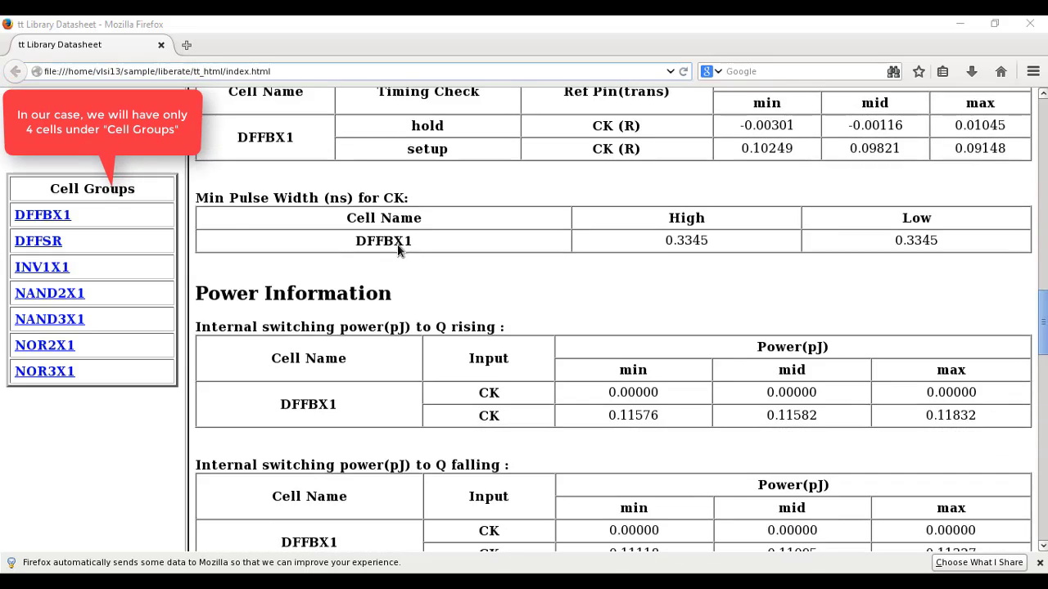
pyautogui.scroll(-8, 399, 246)
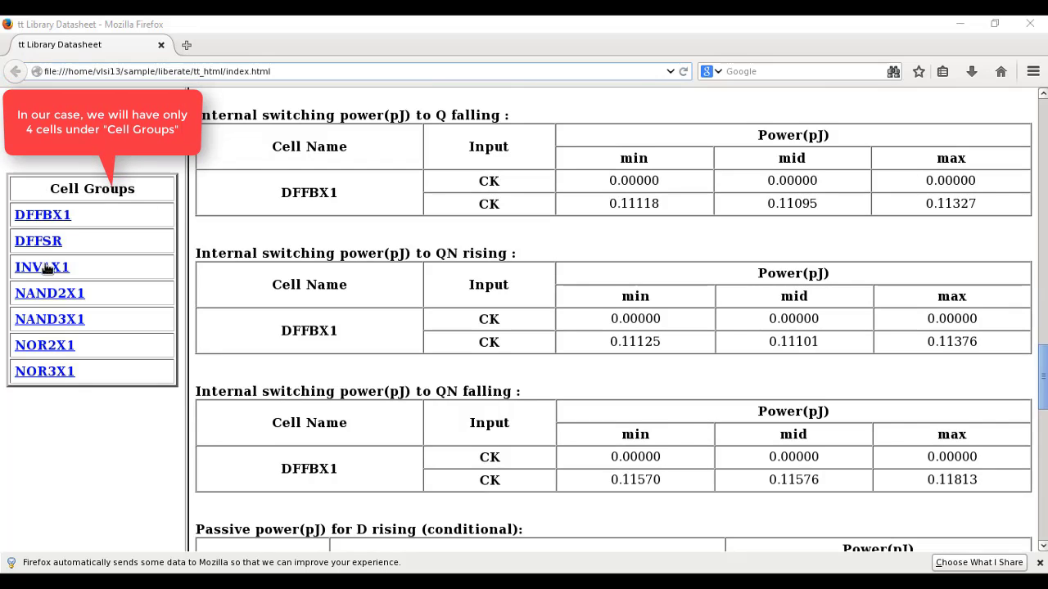
pyautogui.click(47, 271)
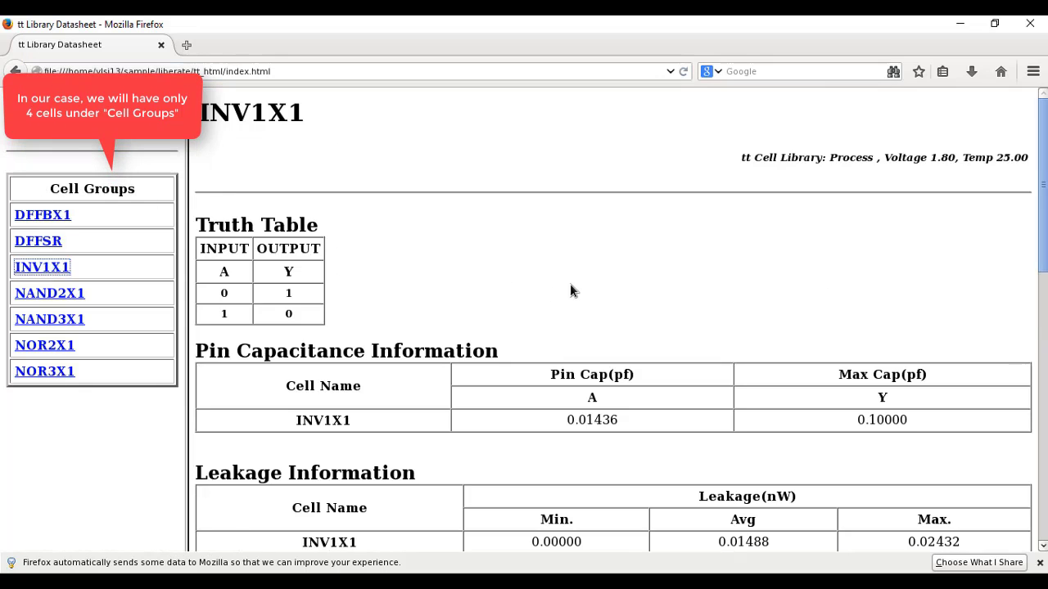